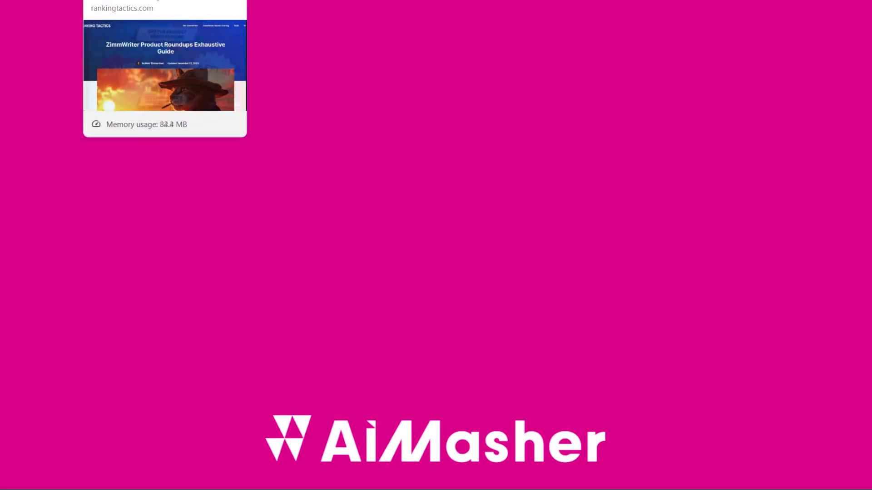
# Step: Switch to the High Tech Reviews site in the browser and look over the homepage's category menu and article listings
pyautogui.hotkey('alt', 'Tab')
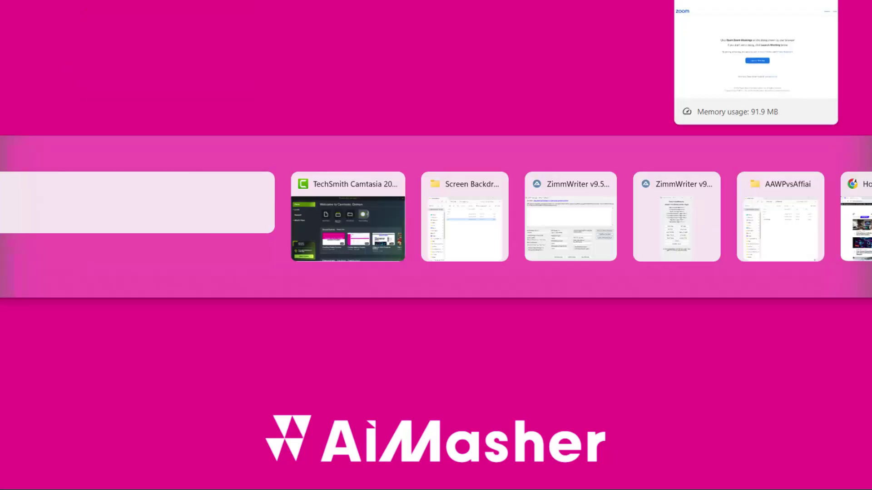
pyautogui.press('Tab')
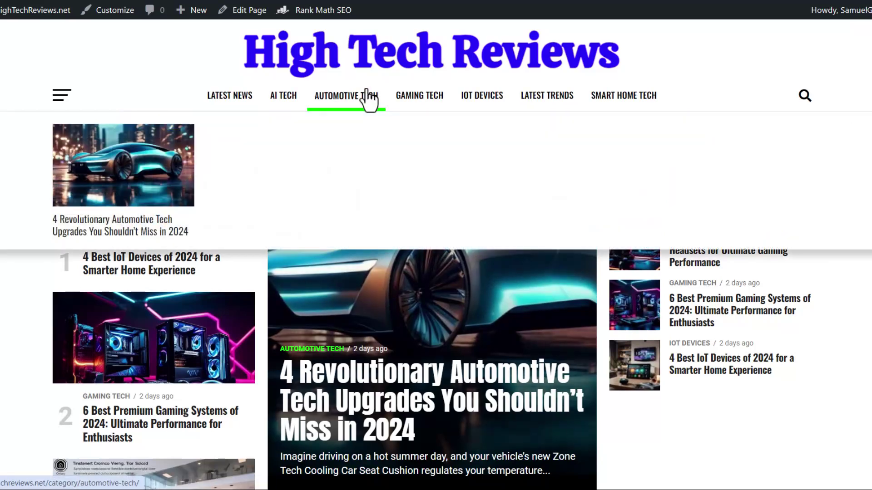
pyautogui.moveTo(419, 101)
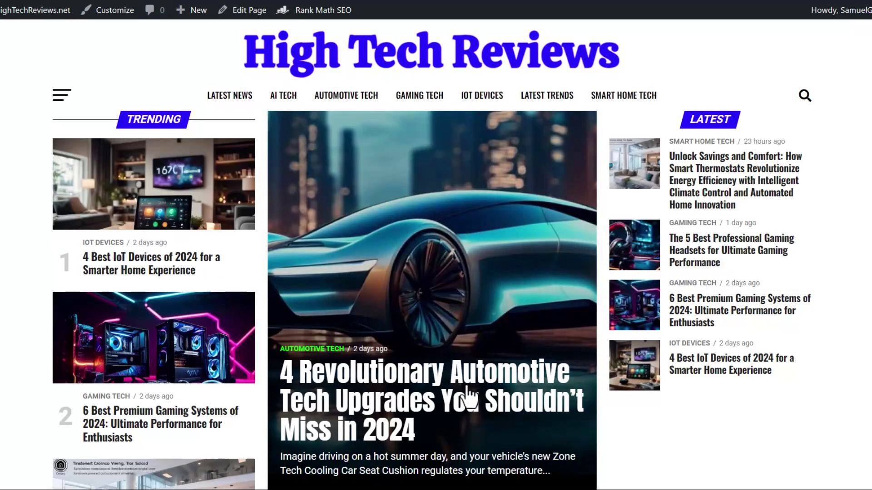
pyautogui.scroll(-1, 380, 309)
pyautogui.scroll(-5, 379, 310)
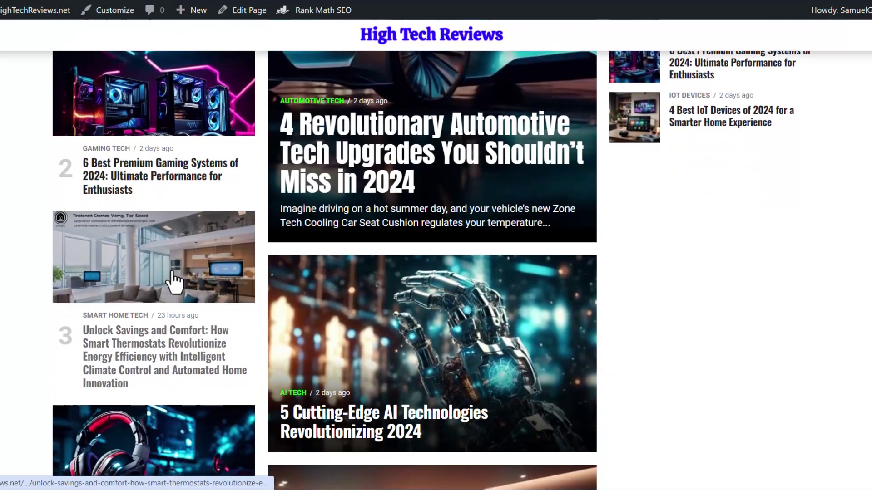
pyautogui.scroll(-2, 317, 359)
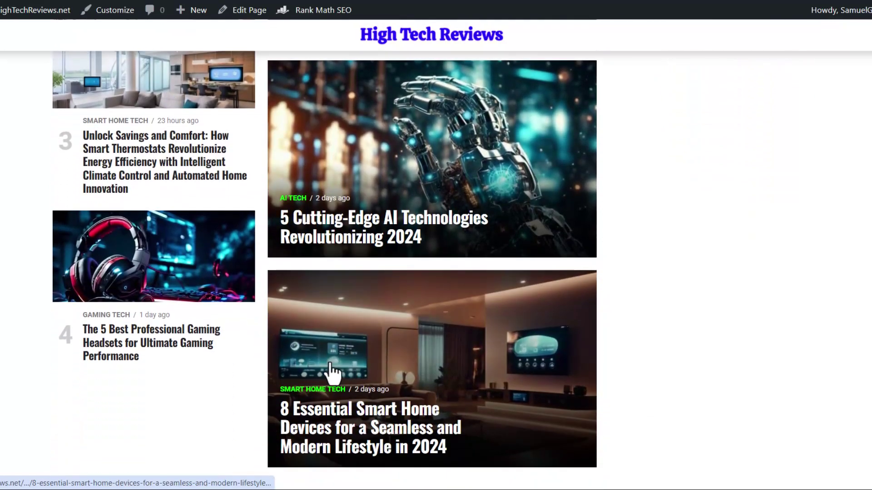
pyautogui.scroll(4, 330, 372)
pyautogui.scroll(5, 330, 371)
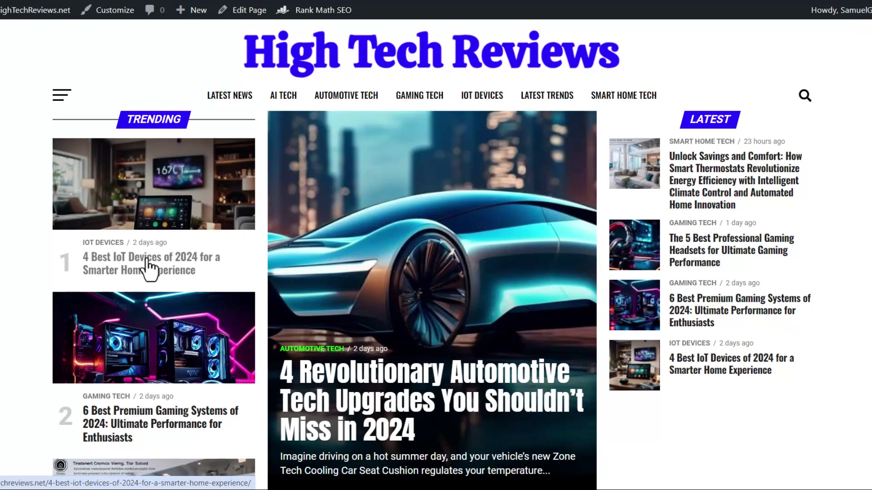
# Step: Open the article "4 Best IoT Devices of 2024 for a Smarter Home Experience" and review its introduction and first product box
pyautogui.click(149, 269)
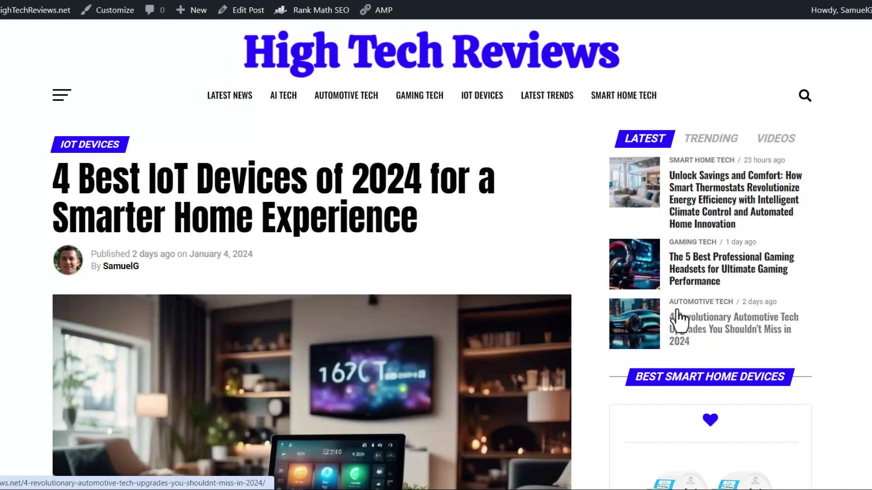
pyautogui.scroll(-6, 594, 297)
pyautogui.scroll(-4, 560, 282)
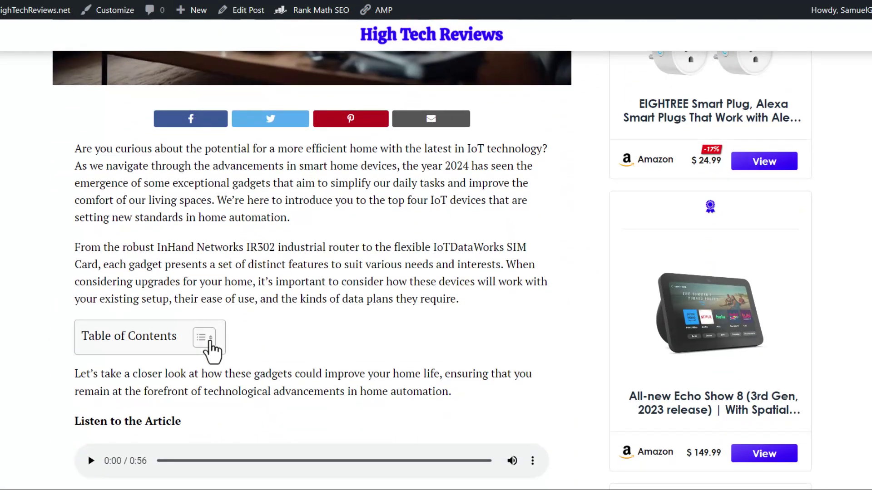
pyautogui.scroll(-3, 295, 313)
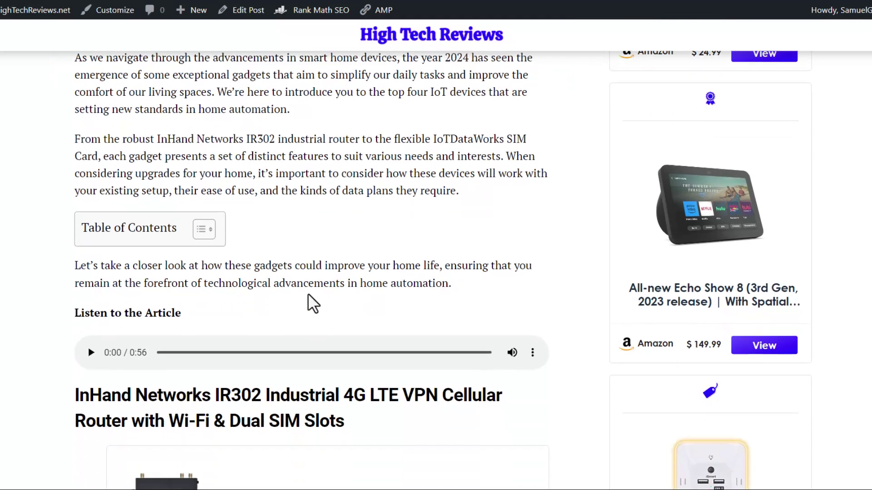
pyautogui.scroll(-3, 301, 280)
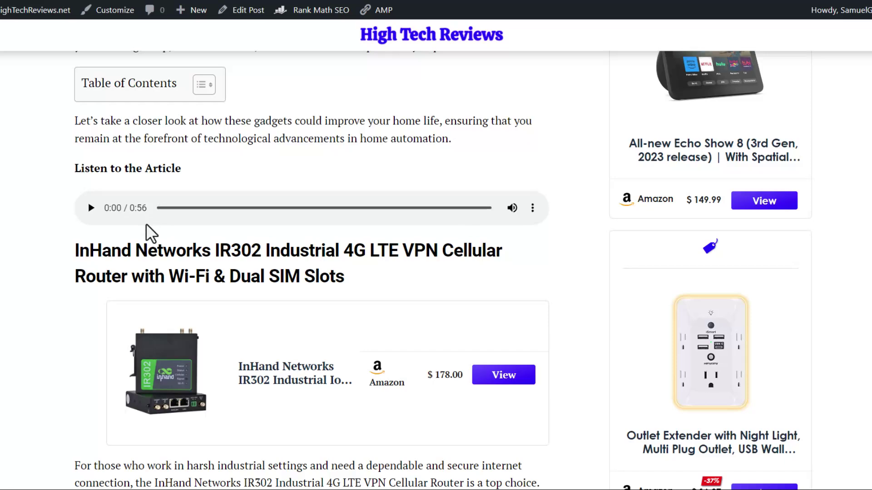
pyautogui.scroll(-3, 146, 227)
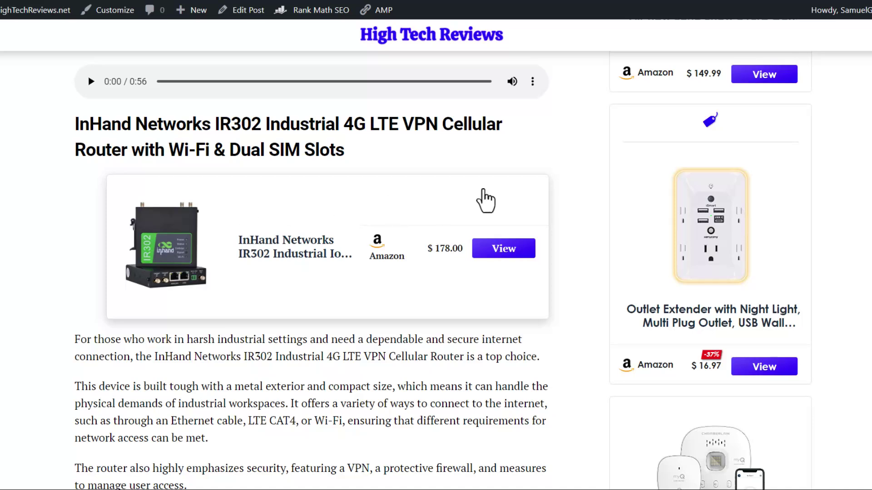
# Step: Examine the Best Smart Home Devices product boxes in the article's sidebar
pyautogui.scroll(4, 763, 209)
pyautogui.scroll(6, 762, 209)
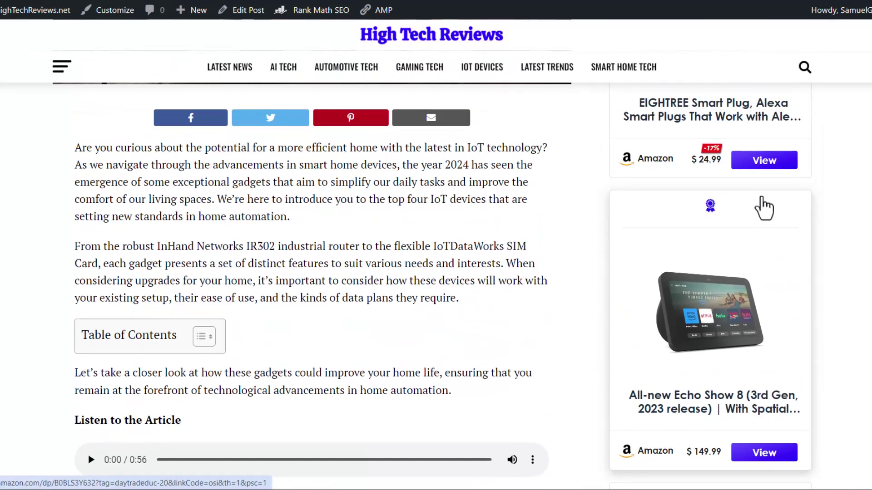
pyautogui.scroll(2, 763, 209)
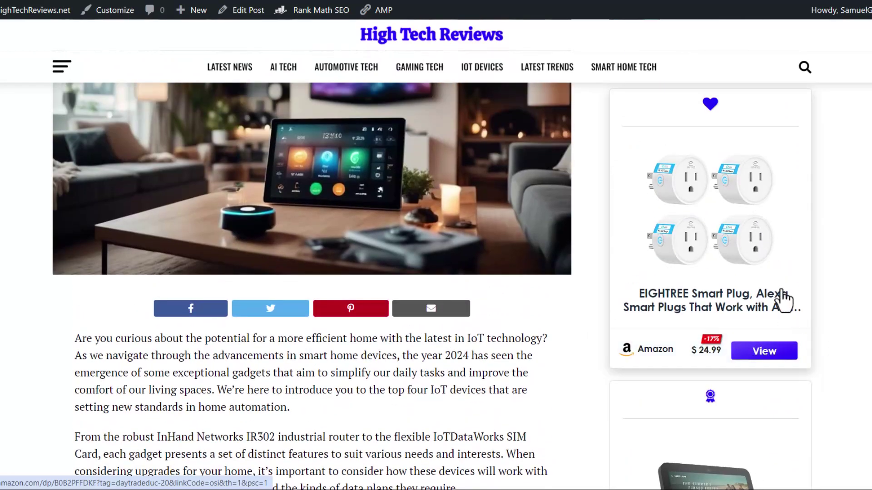
pyautogui.scroll(4, 763, 295)
pyautogui.scroll(-1, 789, 302)
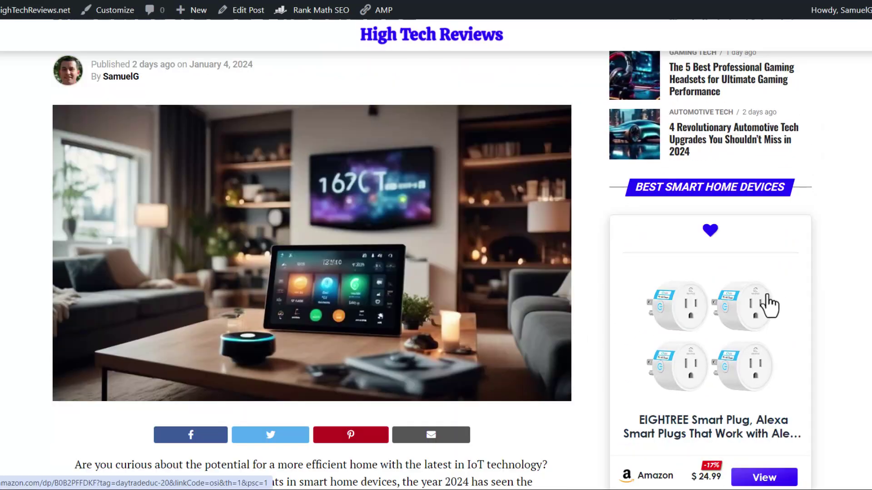
pyautogui.scroll(-1, 769, 307)
pyautogui.scroll(-1, 771, 306)
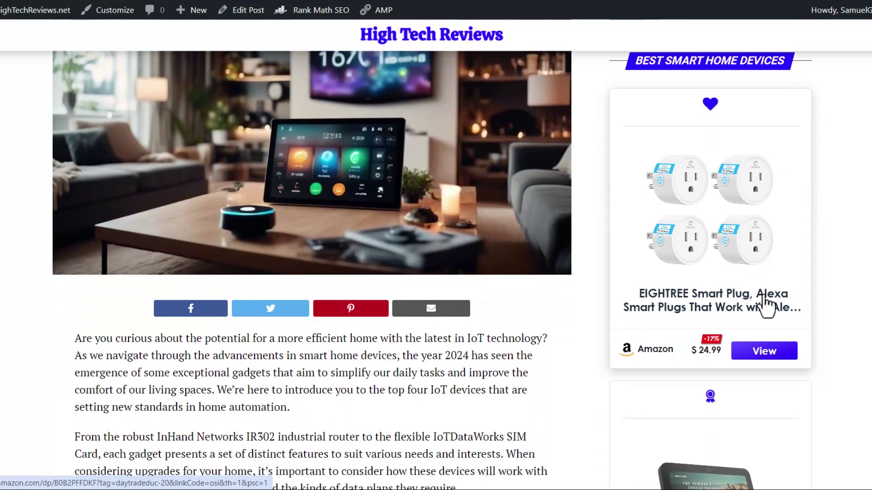
pyautogui.scroll(-2, 767, 306)
pyautogui.scroll(3, 720, 218)
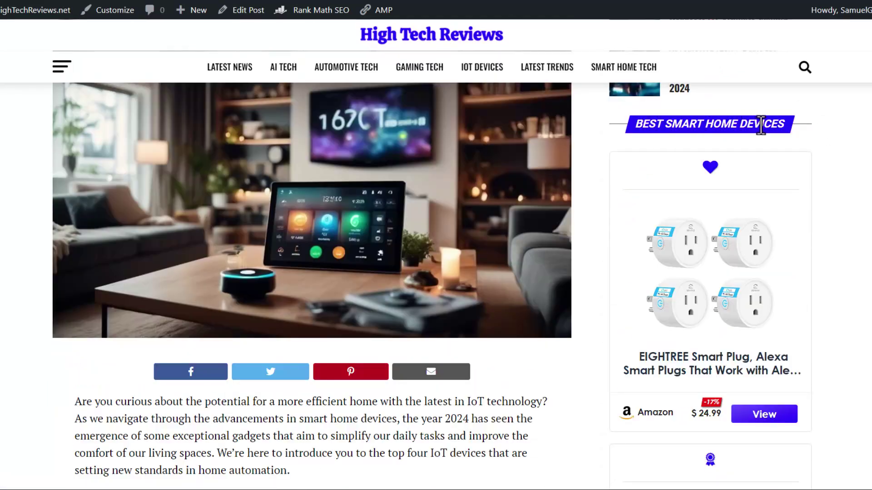
pyautogui.scroll(-15, 770, 222)
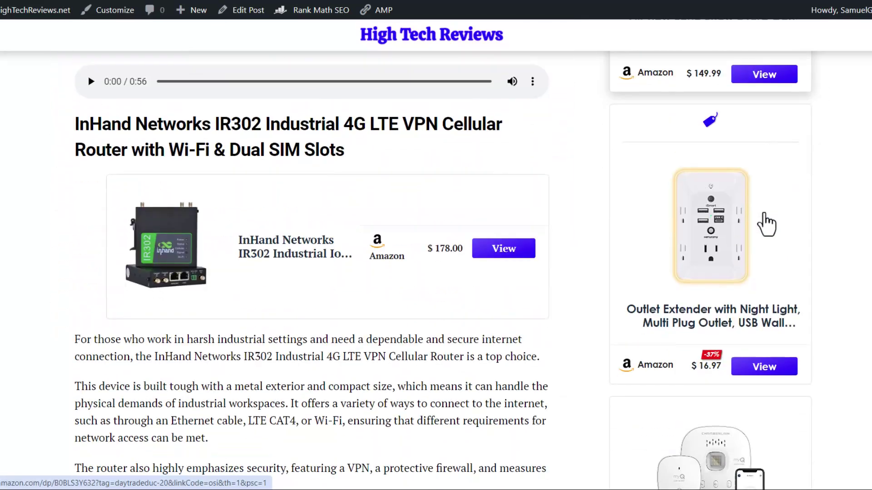
pyautogui.scroll(-1, 767, 224)
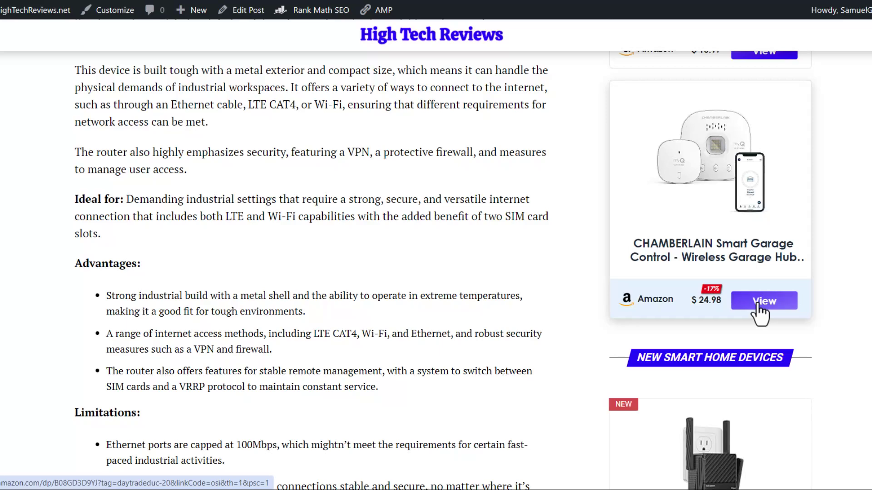
# Step: Examine the New Smart Home Devices and Best Sellers List product boxes in the article's sidebar
pyautogui.scroll(-2, 511, 223)
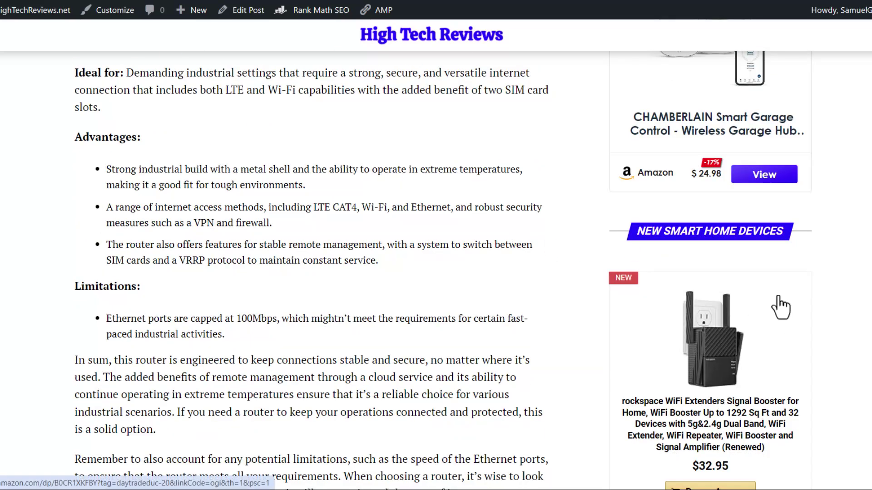
pyautogui.scroll(-1, 787, 308)
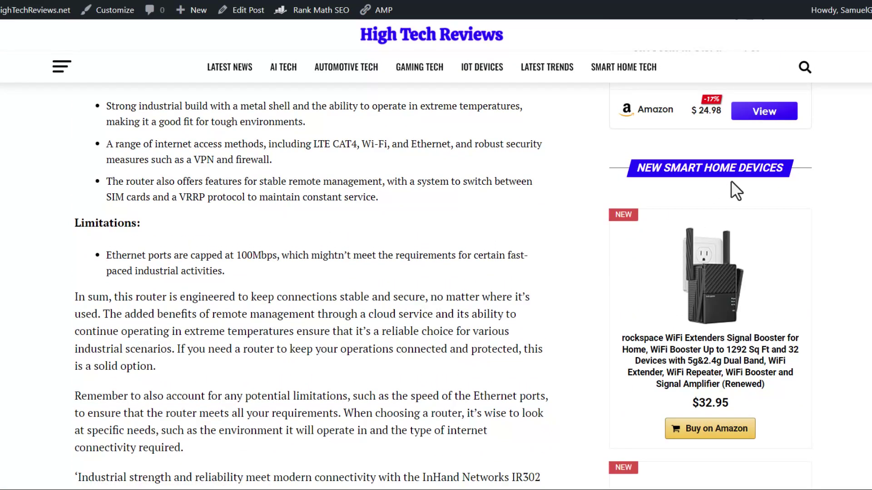
pyautogui.scroll(-4, 693, 195)
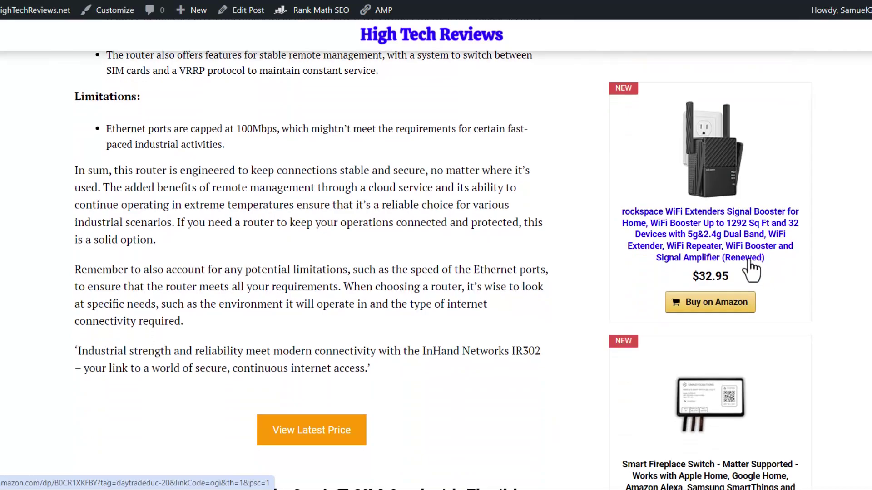
pyautogui.scroll(-6, 736, 194)
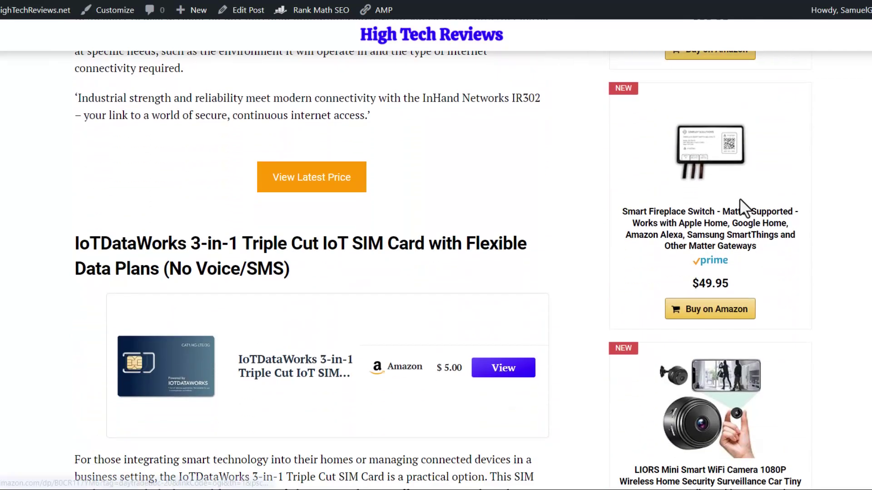
pyautogui.scroll(-2, 740, 207)
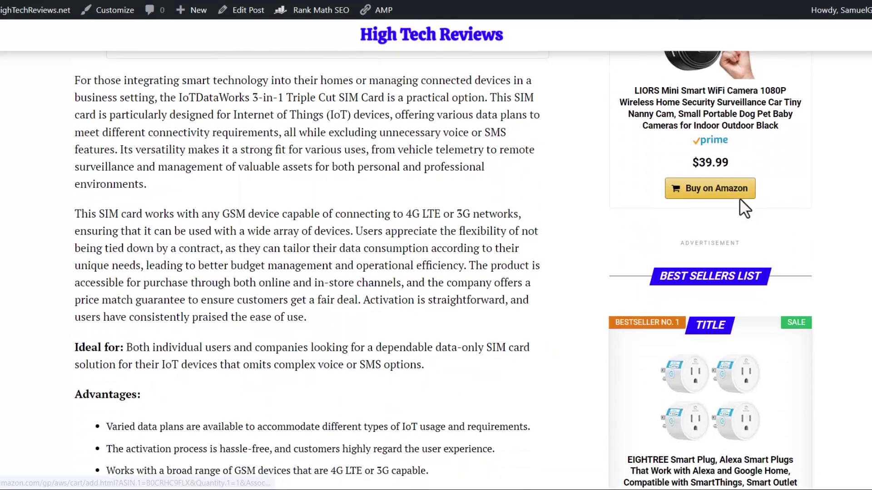
pyautogui.scroll(2, 740, 206)
pyautogui.scroll(-5, 743, 209)
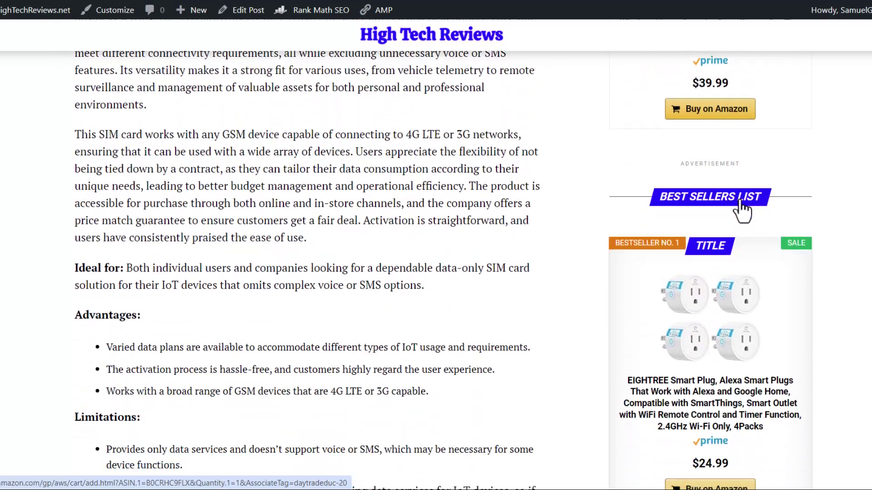
pyautogui.scroll(-1, 742, 210)
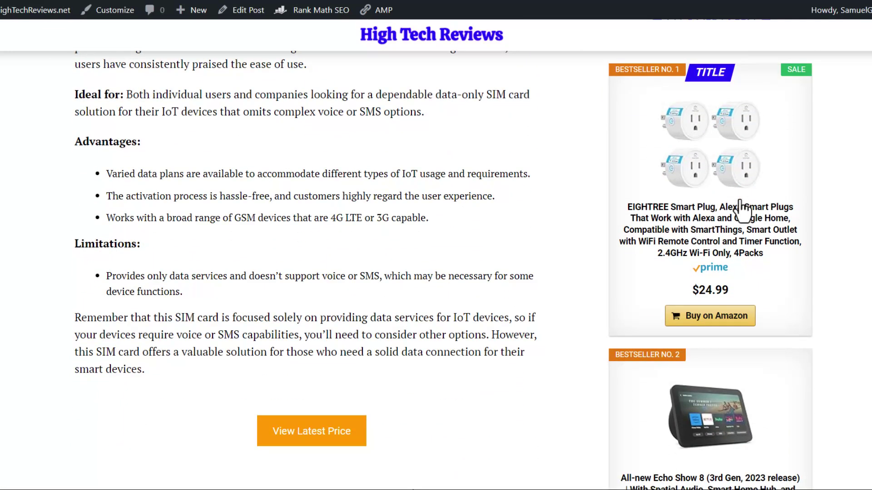
pyautogui.scroll(-2, 740, 199)
# Step: Review the Amazon product boxes under each product heading in the article body, from the InHand Networks router to the LBDCIOT SIM card
pyautogui.scroll(5, 739, 199)
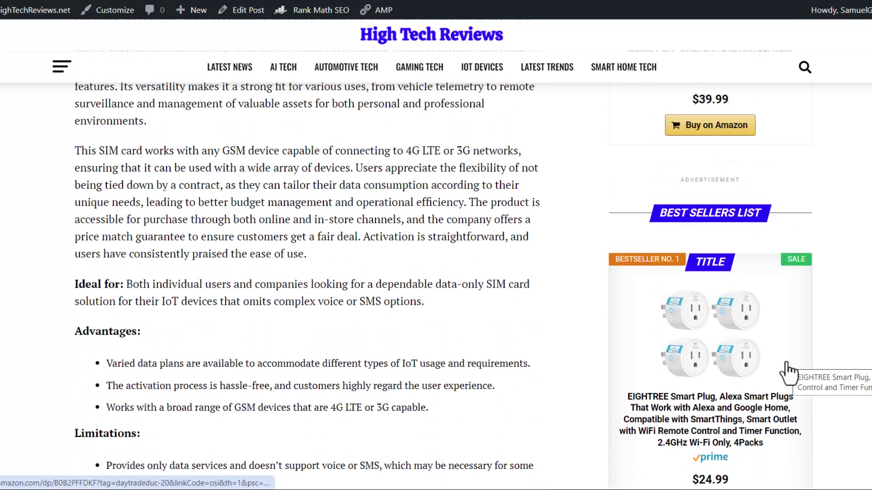
pyautogui.scroll(5, 792, 365)
pyautogui.scroll(10, 781, 347)
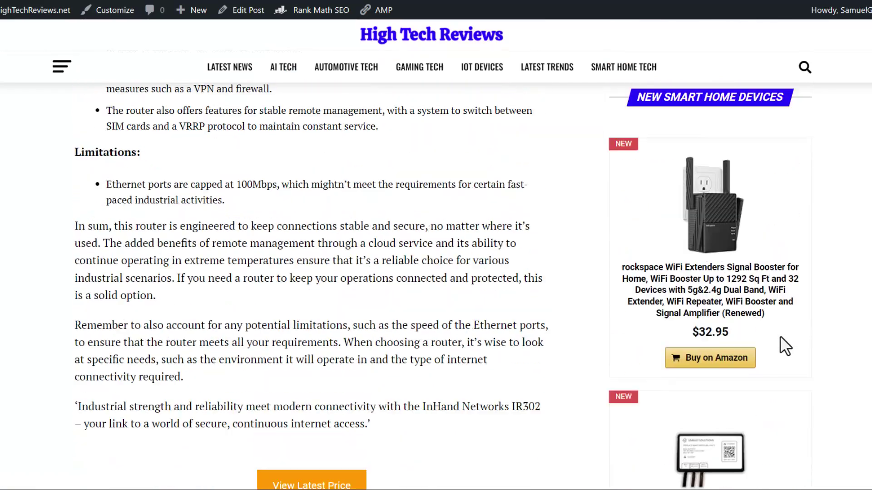
pyautogui.scroll(4, 472, 214)
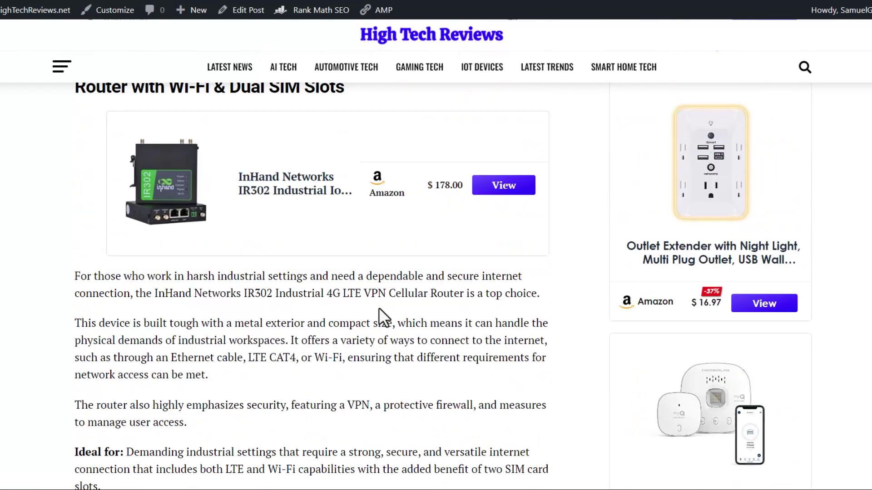
pyautogui.scroll(2, 227, 318)
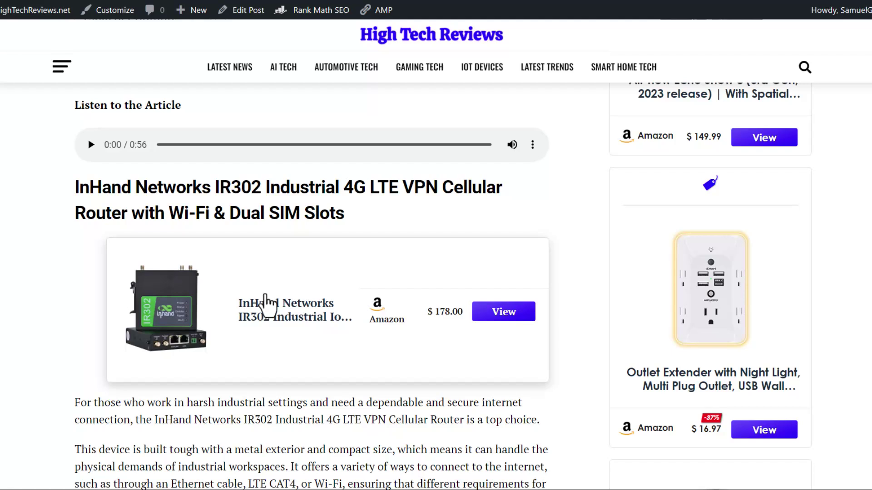
pyautogui.scroll(-1, 268, 304)
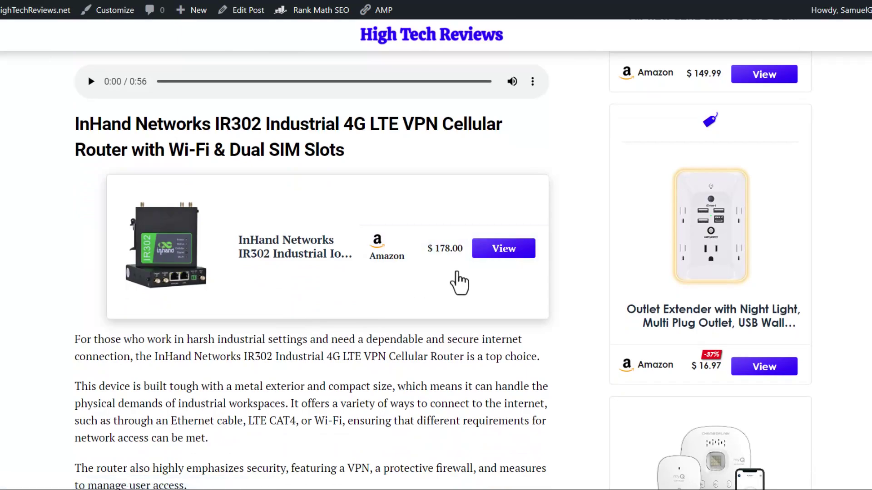
pyautogui.scroll(-10, 503, 299)
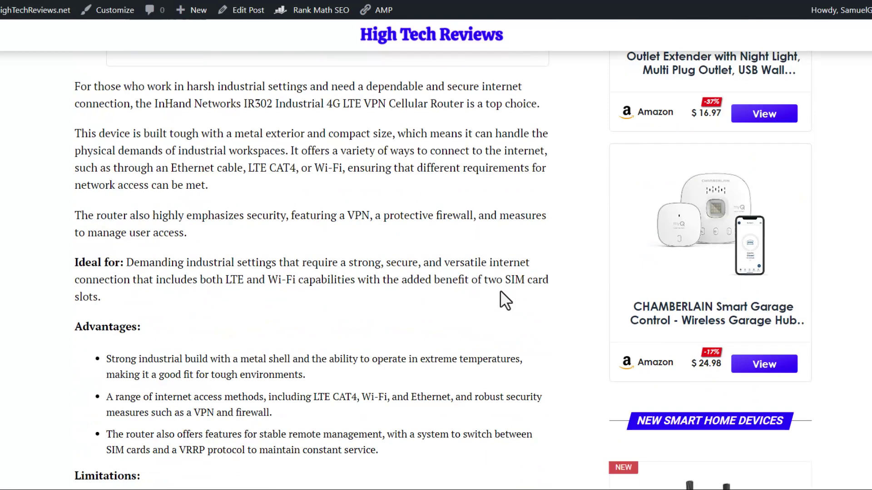
pyautogui.scroll(-4, 499, 294)
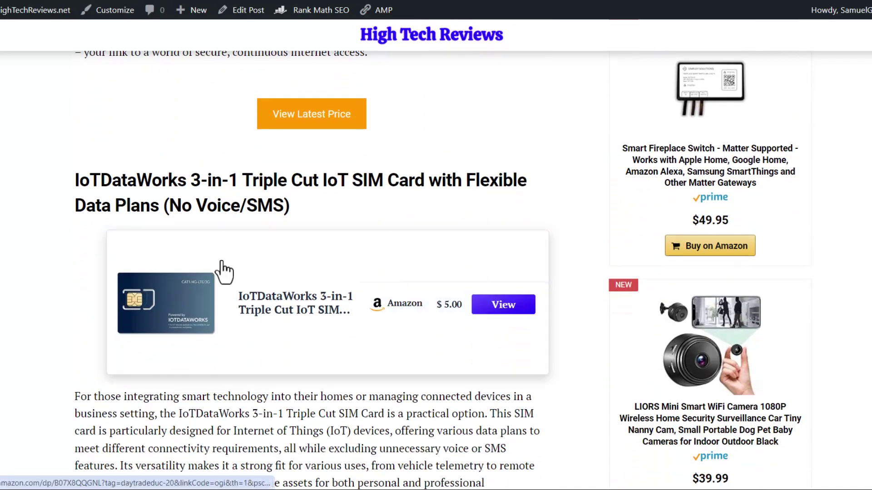
pyautogui.scroll(-10, 293, 332)
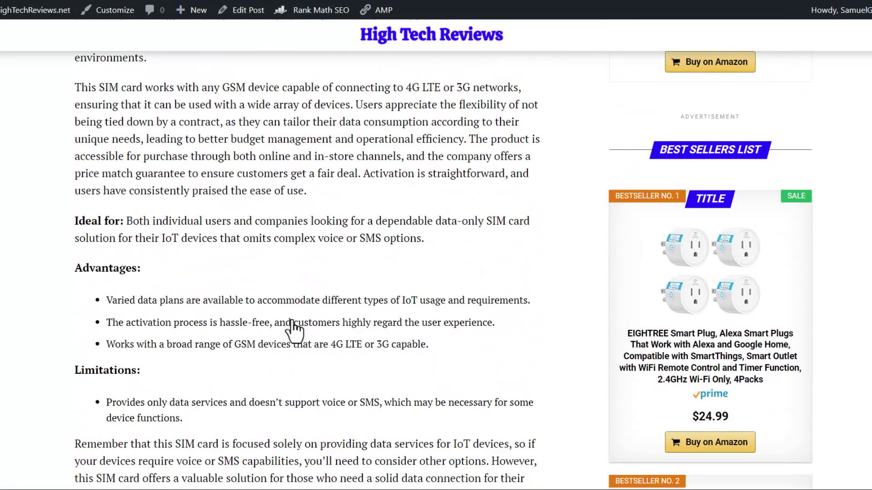
pyautogui.scroll(-10, 345, 352)
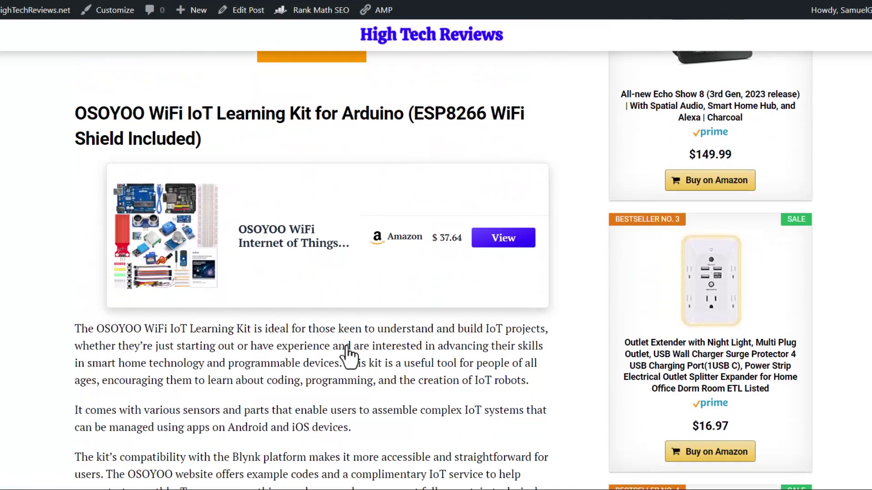
pyautogui.scroll(-8, 346, 344)
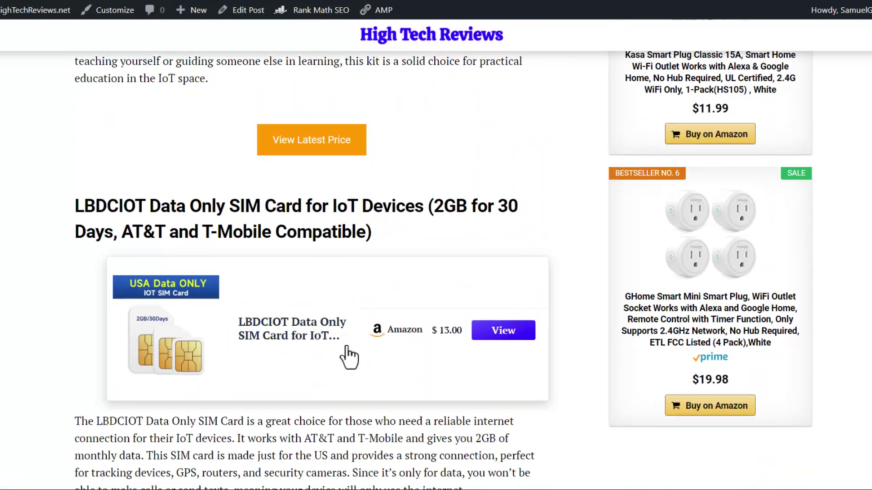
# Step: Review the rest of the article down to the Trending Smart Home Devices comparison table and examine its Amazon products
pyautogui.scroll(-8, 370, 408)
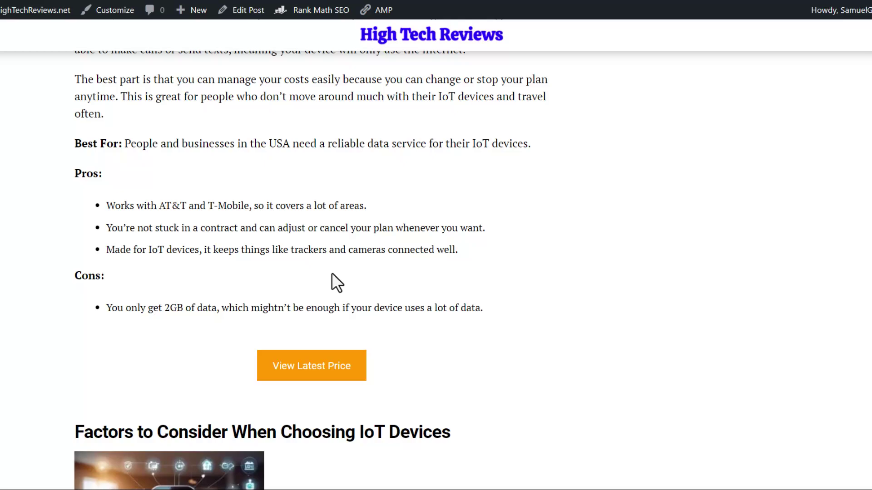
pyautogui.scroll(-10, 332, 274)
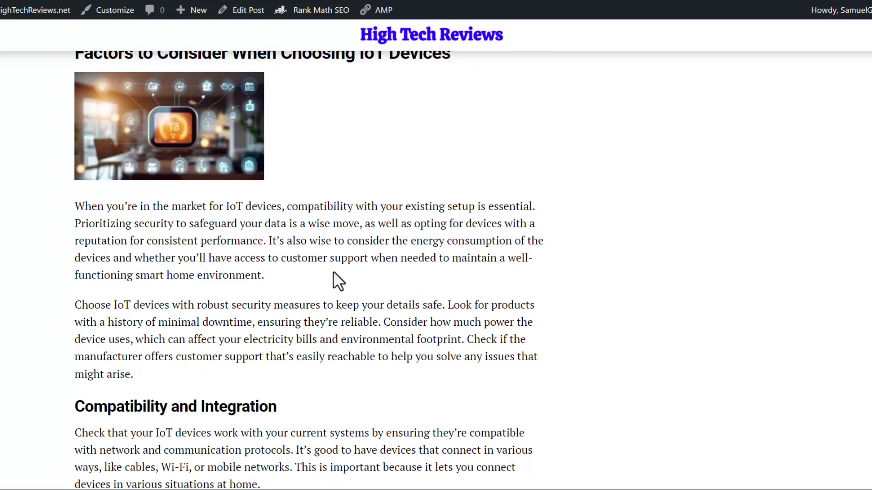
pyautogui.scroll(-15, 333, 271)
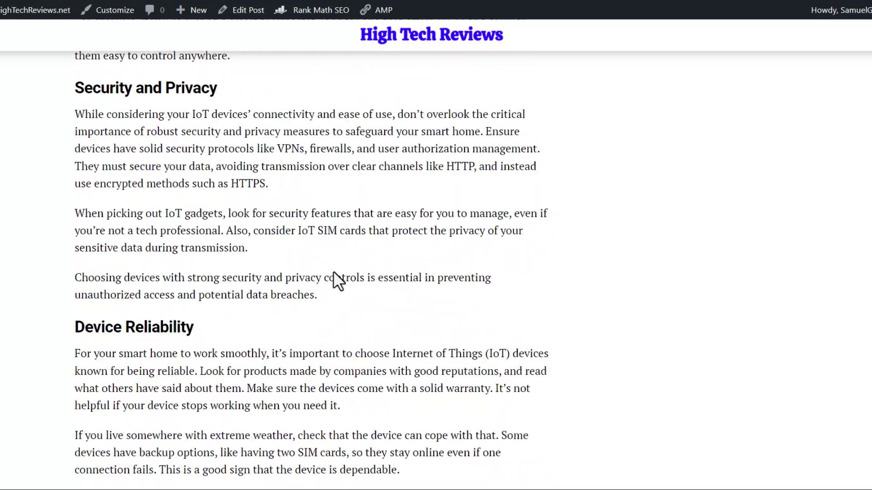
pyautogui.scroll(-10, 333, 270)
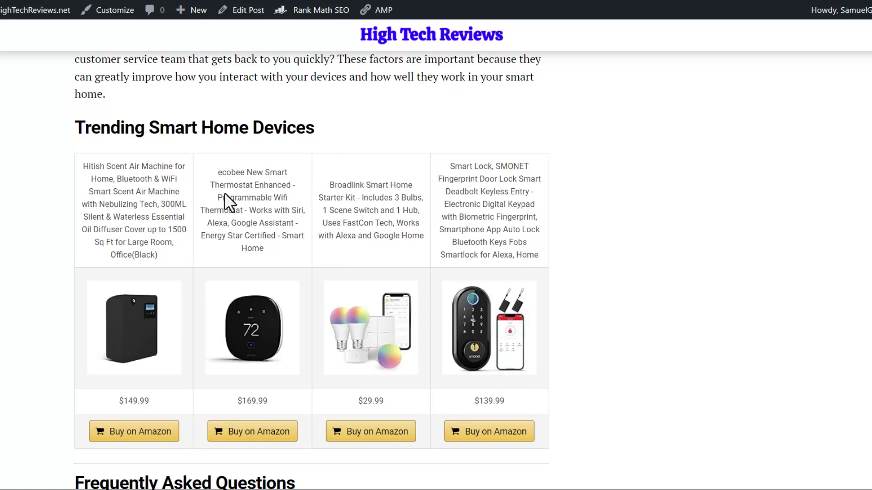
pyautogui.scroll(-3, 220, 195)
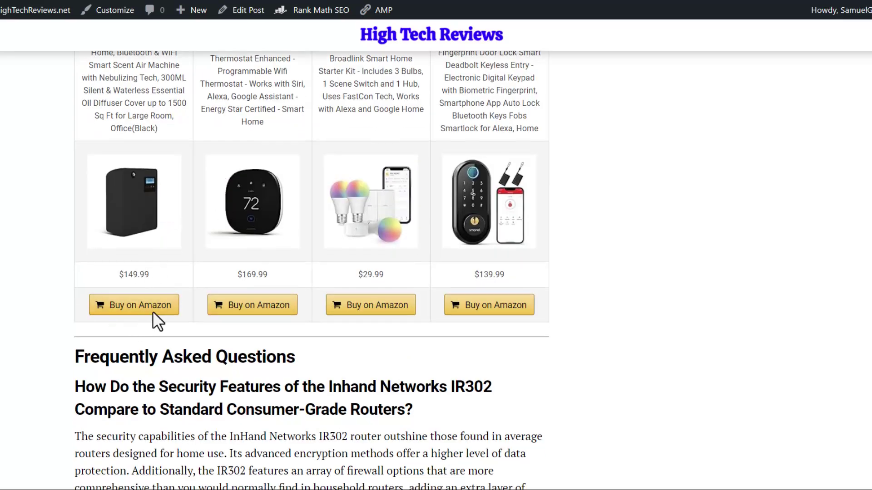
# Step: Browse through the products in the Top Smart Home Entertainment Systems carousel at the end of the article
pyautogui.scroll(-10, 556, 314)
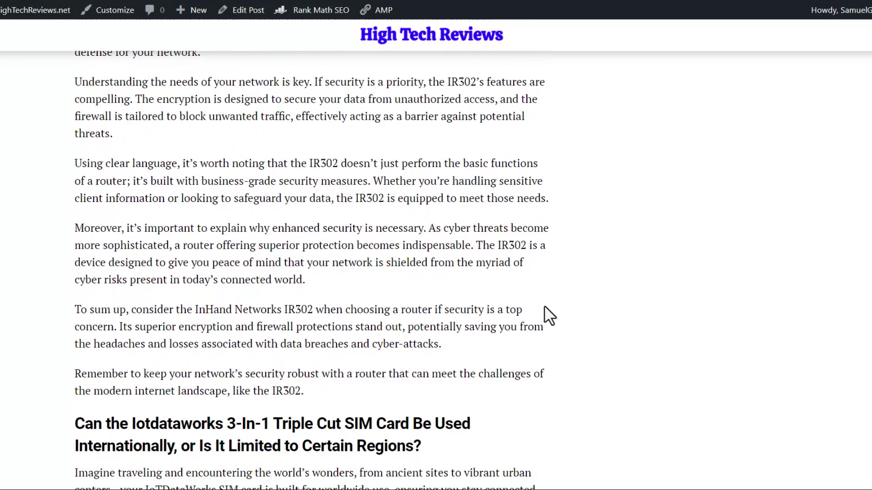
pyautogui.scroll(-20, 545, 308)
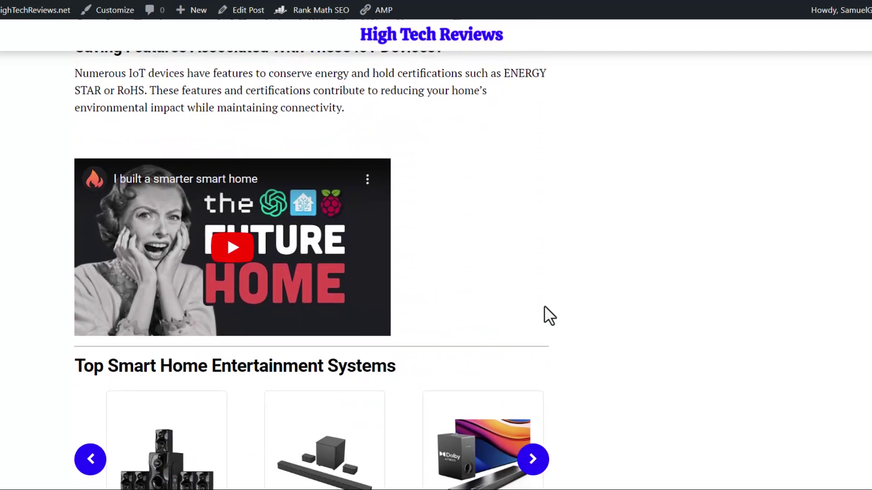
pyautogui.scroll(-5, 544, 307)
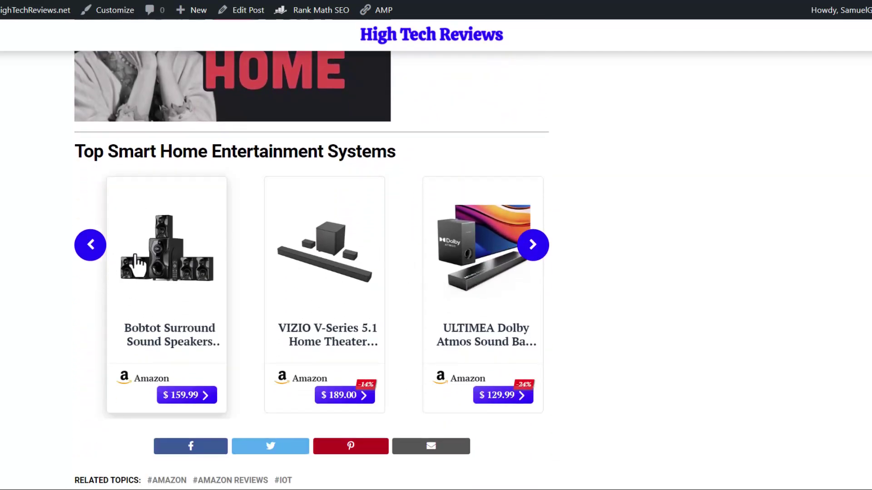
pyautogui.click(538, 255)
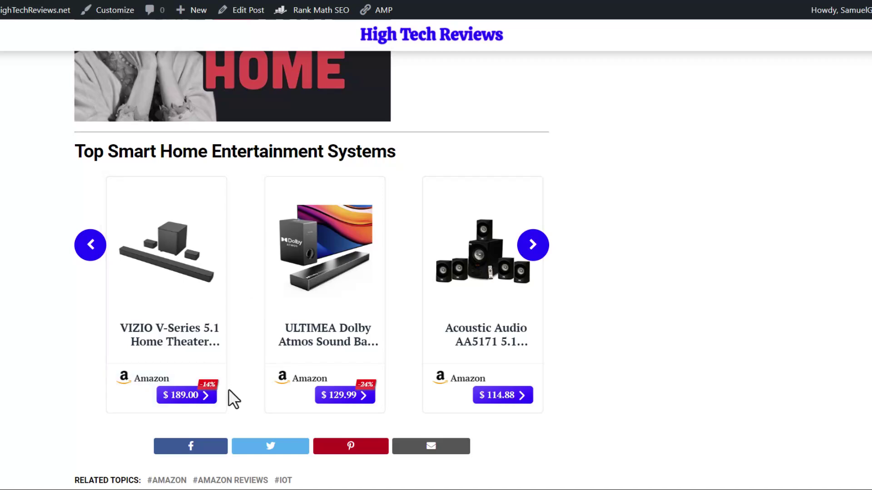
pyautogui.click(534, 250)
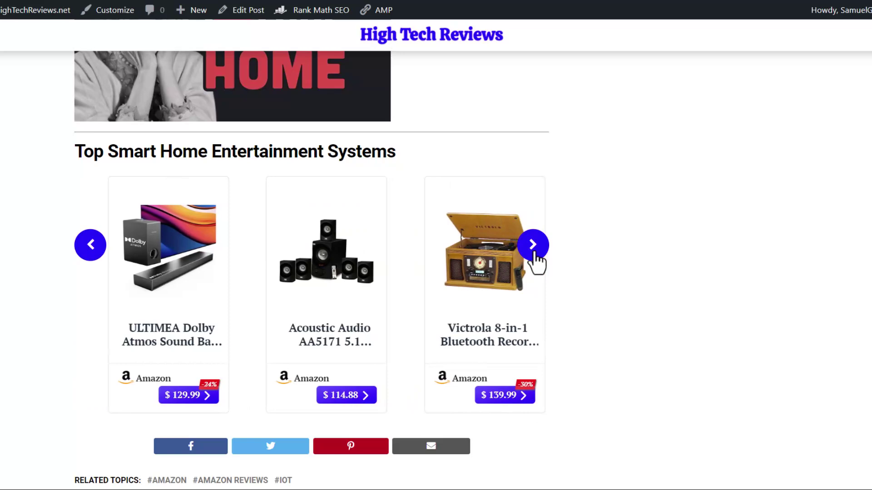
pyautogui.click(534, 251)
pyautogui.click(534, 251)
pyautogui.click(534, 251)
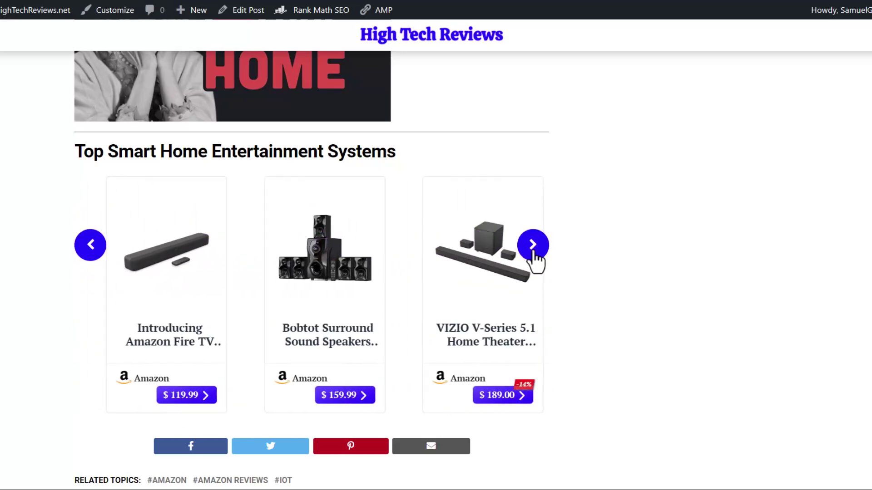
pyautogui.click(534, 251)
pyautogui.click(534, 251)
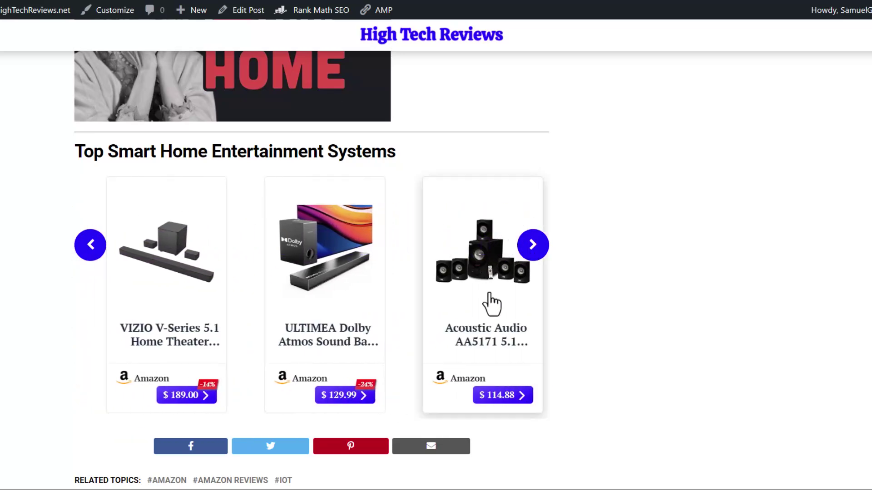
# Step: Return to the home page and open the article "6 Best Premium Gaming Systems of 2024: Ultimate Performance for Enthusiasts"
pyautogui.scroll(10, 490, 306)
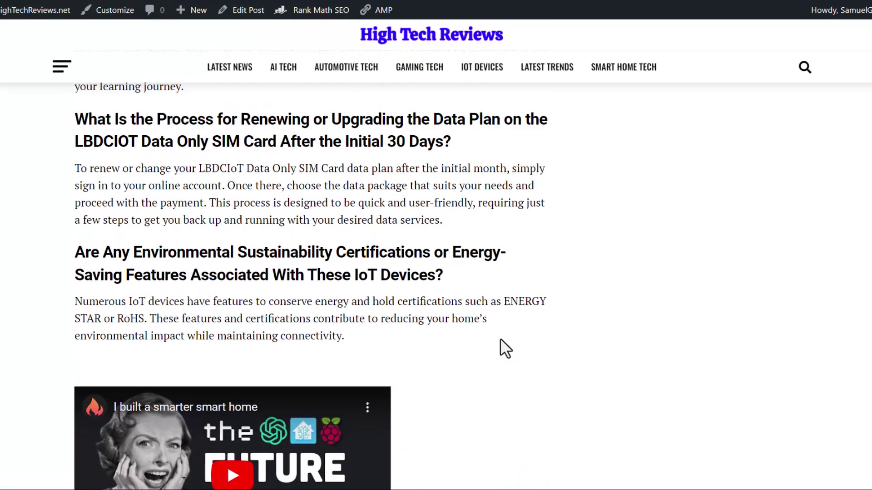
pyautogui.scroll(4, 318, 241)
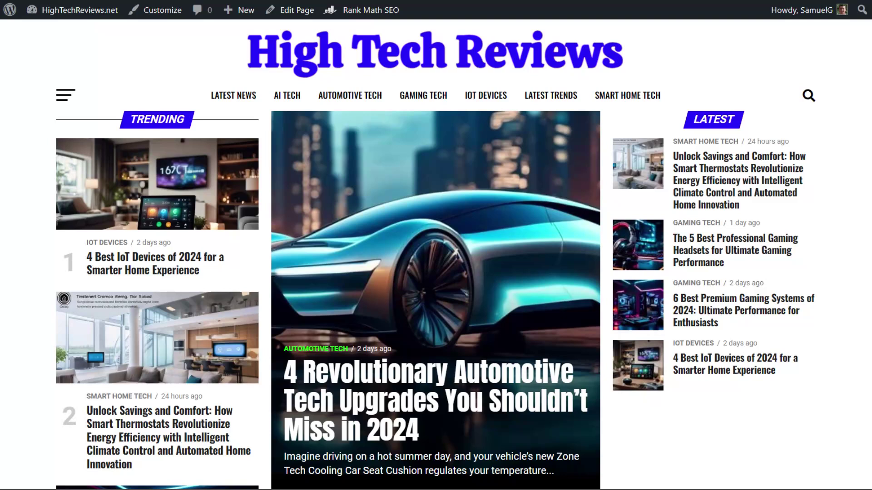
pyautogui.scroll(-7, 195, 200)
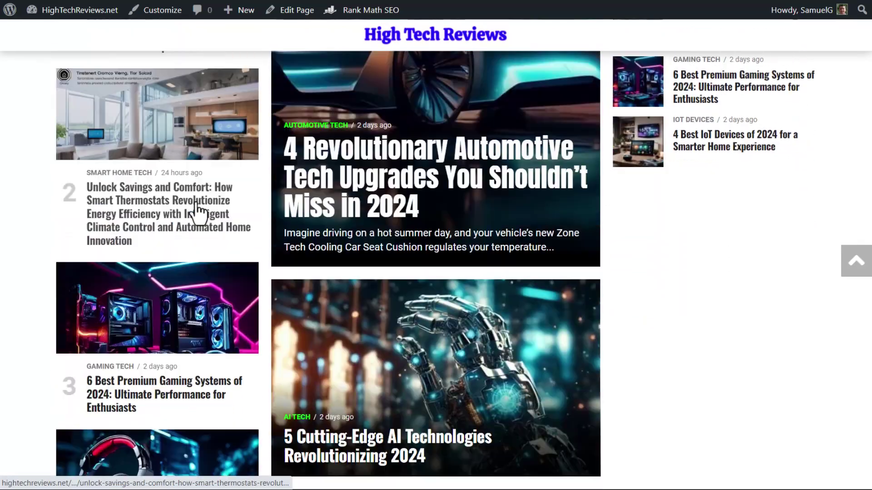
pyautogui.scroll(-2, 197, 199)
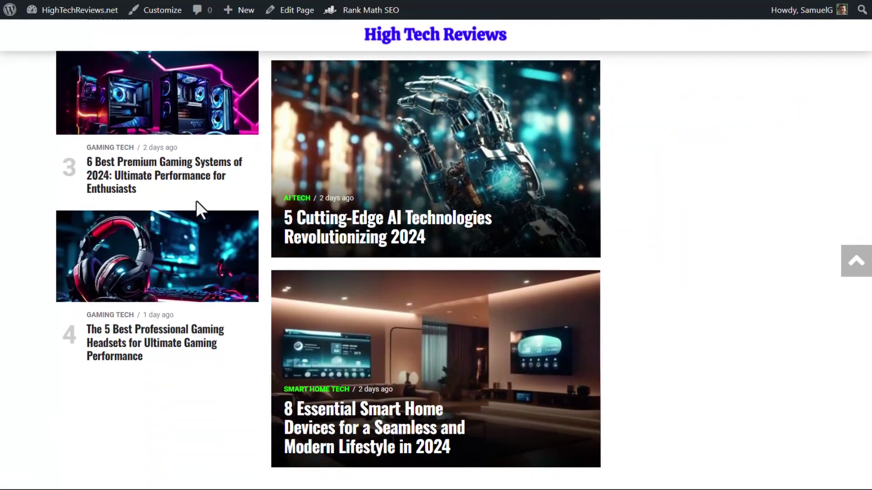
pyautogui.click(165, 175)
pyautogui.scroll(-10, 338, 194)
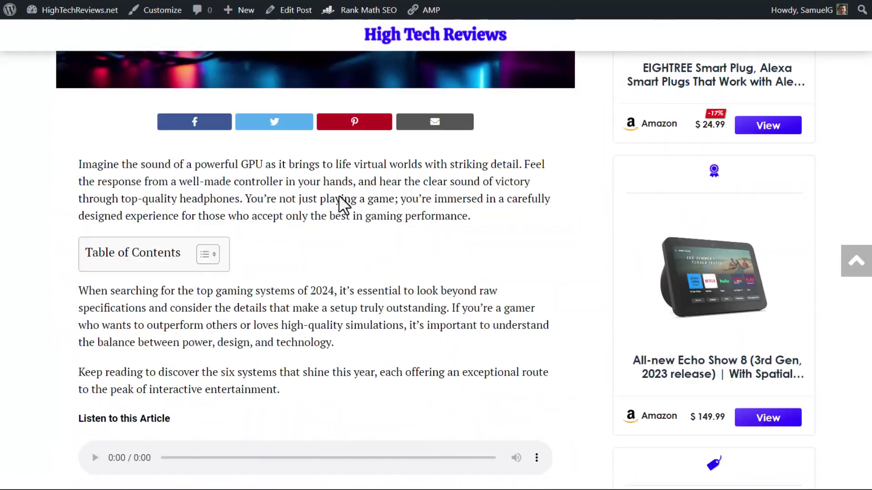
# Step: Examine the YRPRSODF game console's Amazon product box, from its image and linked title through the feature bullets to the price and buy button
pyautogui.scroll(-10, 339, 195)
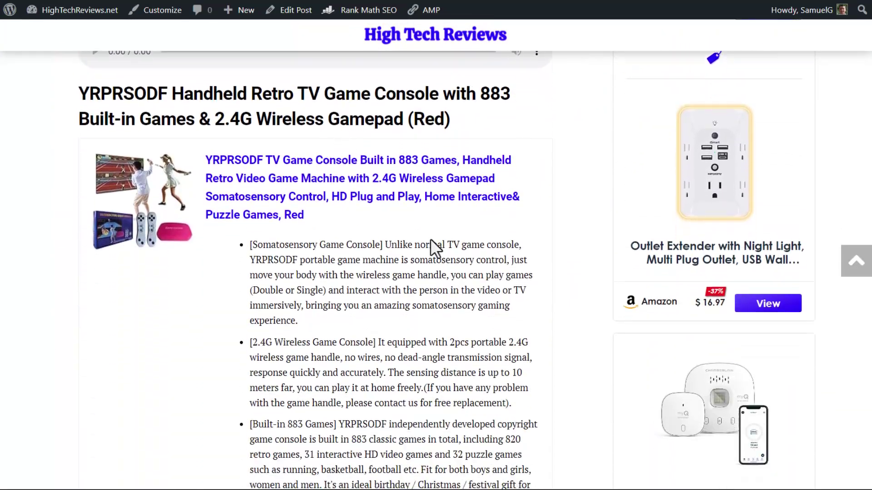
pyautogui.scroll(3, 429, 239)
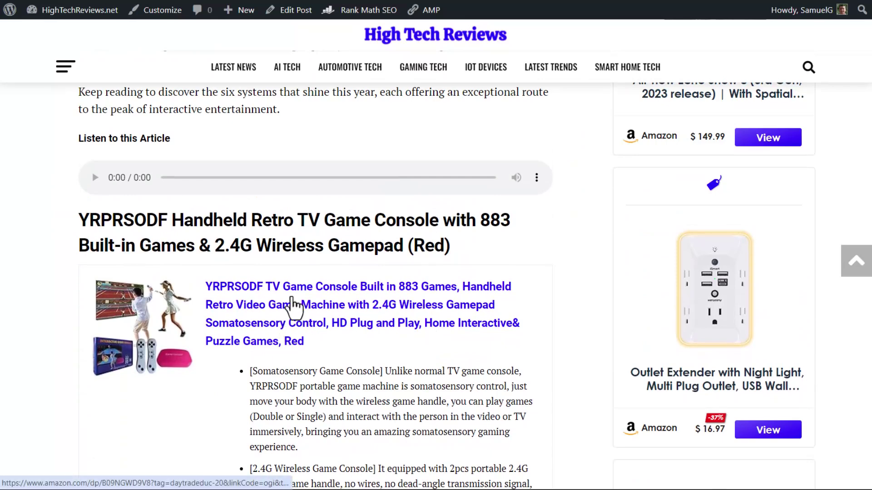
pyautogui.scroll(-1, 146, 335)
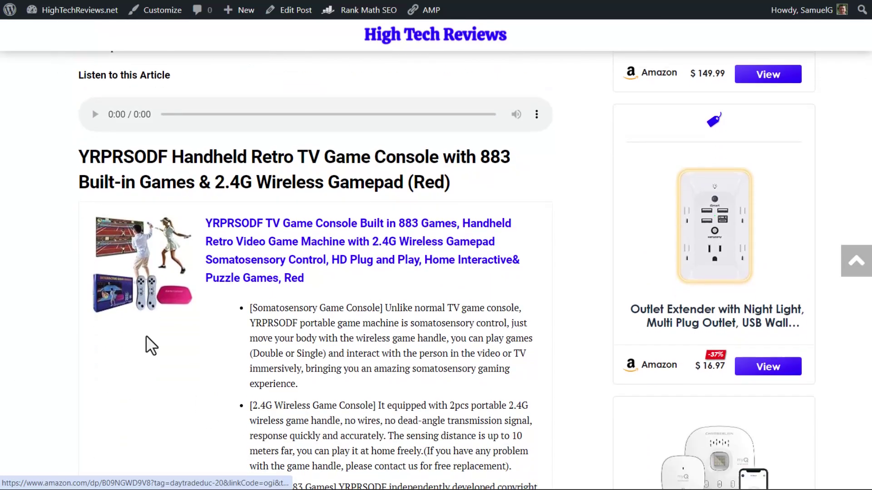
pyautogui.scroll(-2, 146, 335)
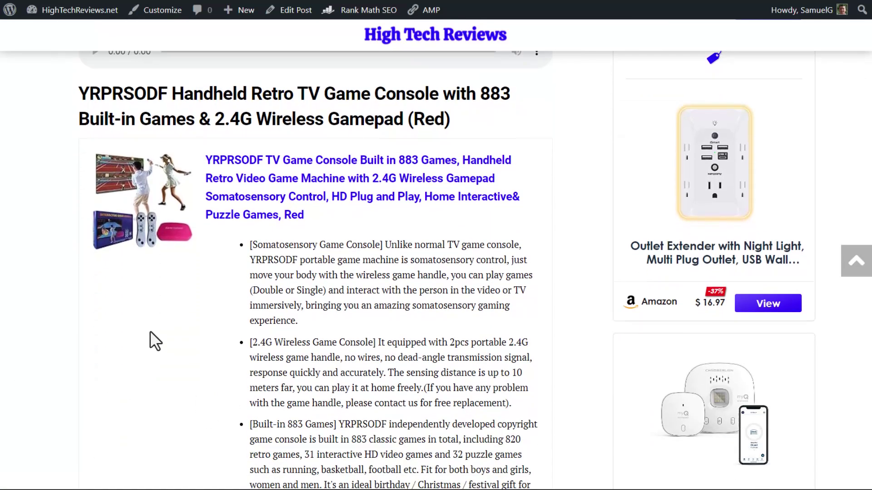
pyautogui.scroll(-3, 152, 334)
pyautogui.scroll(3, 79, 186)
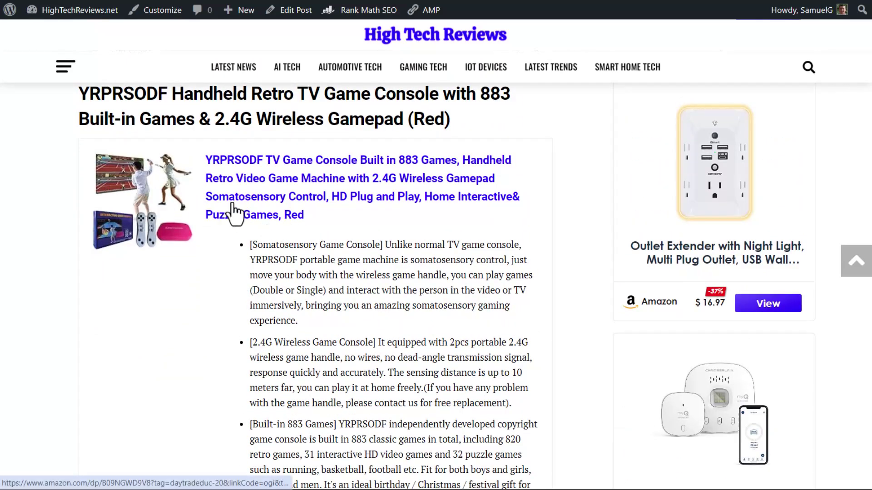
pyautogui.scroll(-2, 257, 181)
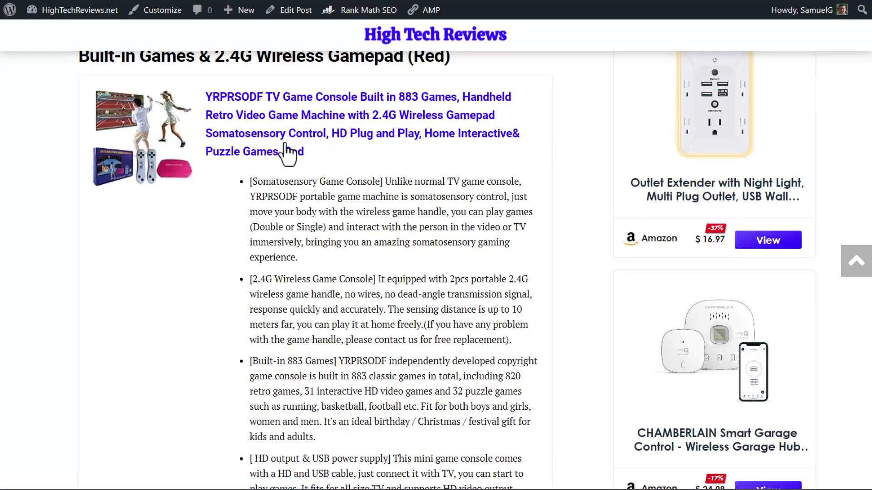
pyautogui.scroll(-5, 282, 163)
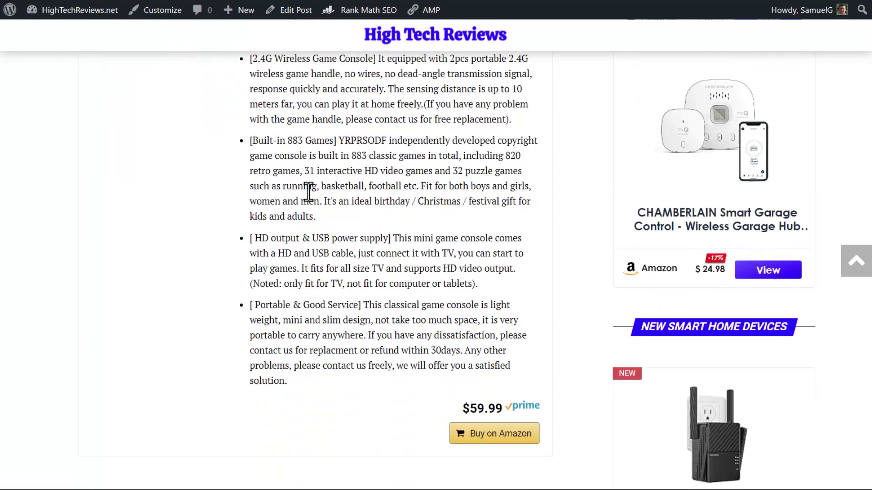
pyautogui.scroll(-1, 400, 264)
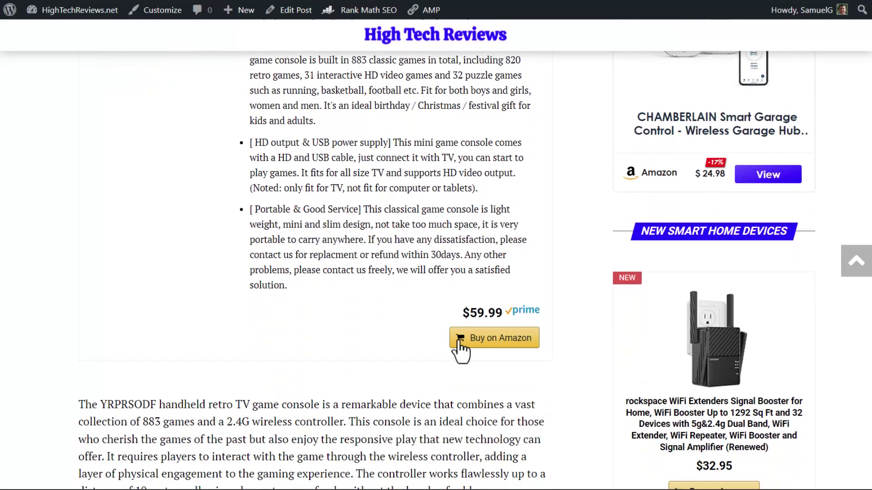
# Step: Review the Amazon product boxes for the Miyoo Mini Plus, the FUNTELL console and the Lancaster basketball arcade game
pyautogui.scroll(-11, 310, 306)
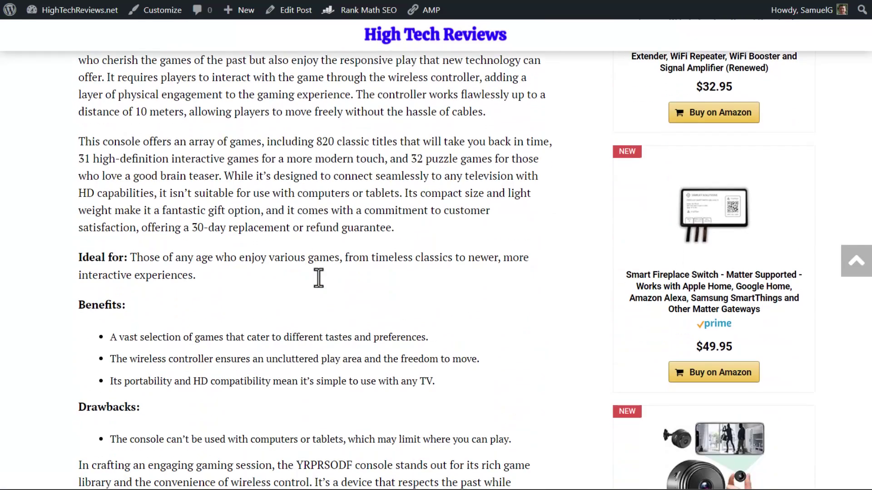
pyautogui.scroll(-9, 310, 290)
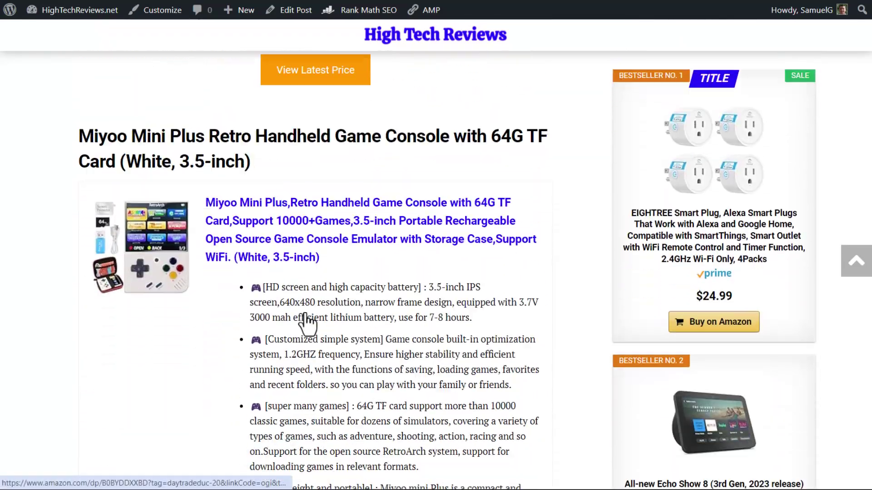
pyautogui.scroll(-2, 304, 313)
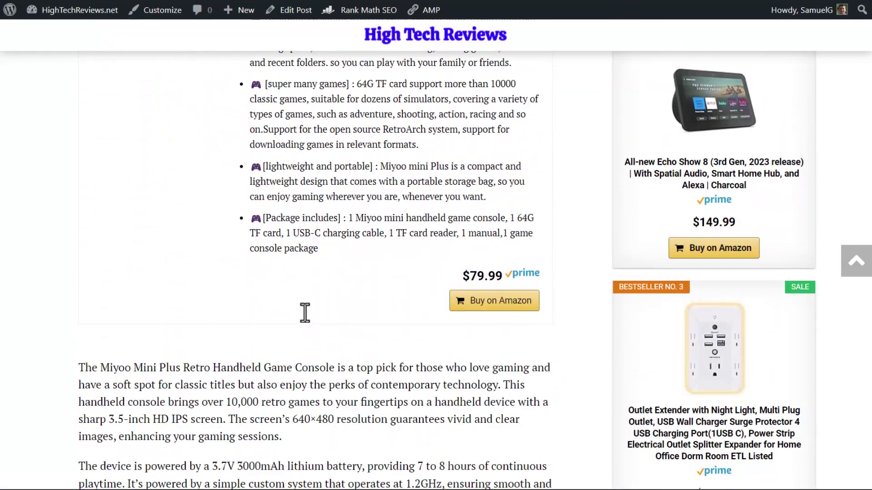
pyautogui.scroll(-12, 305, 313)
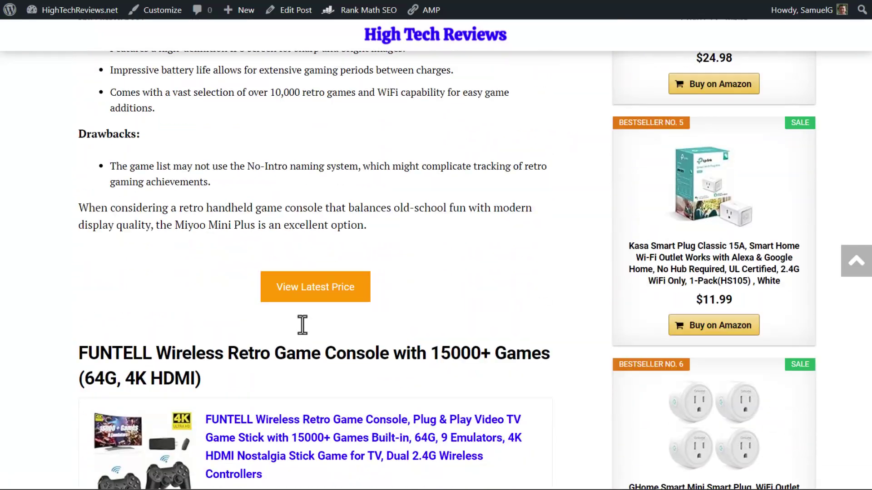
pyautogui.scroll(-12, 302, 325)
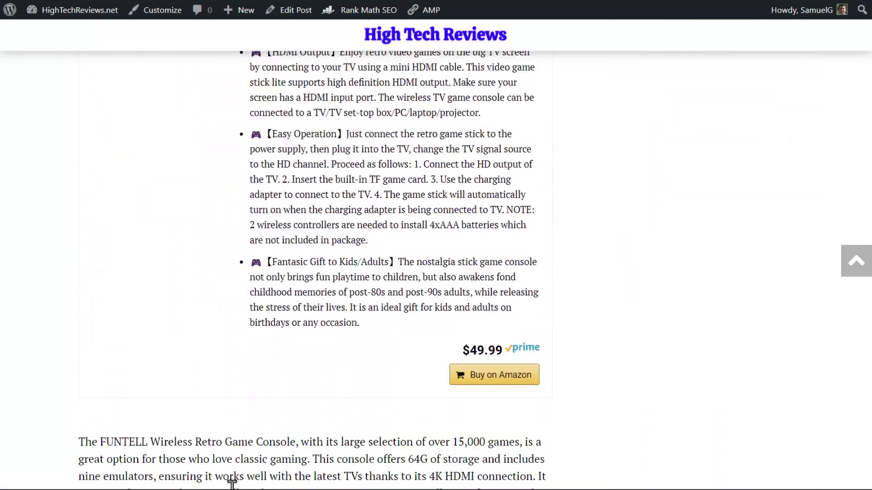
pyautogui.scroll(-13, 424, 360)
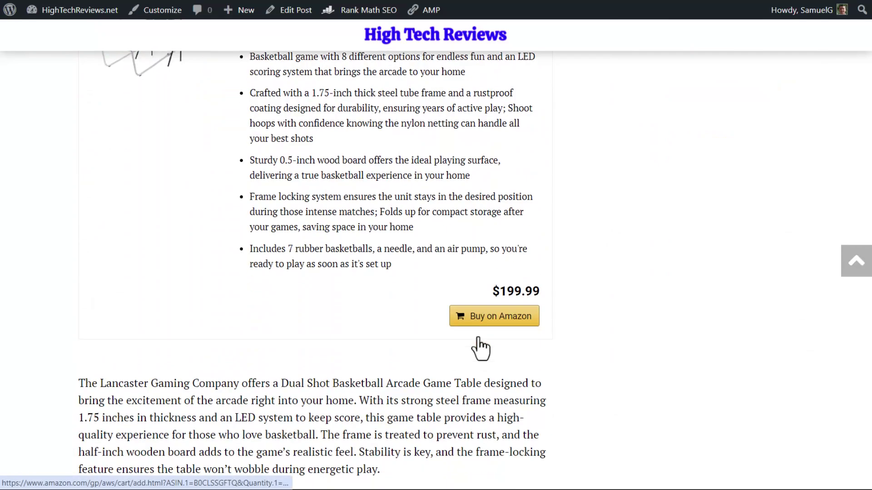
# Step: Look back over the gaming systems article's product boxes and sidebar listings, from the Lancaster arcade game up to the article's title
pyautogui.scroll(12, 447, 332)
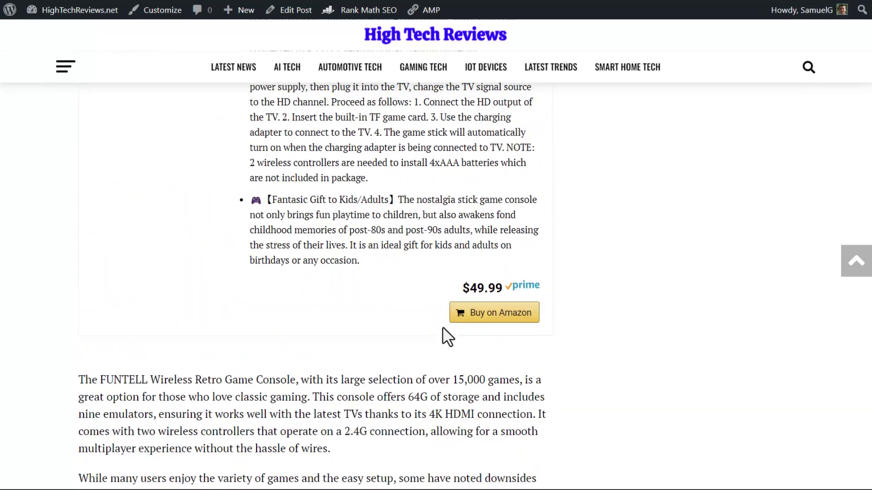
pyautogui.scroll(10, 443, 327)
pyautogui.scroll(12, 393, 295)
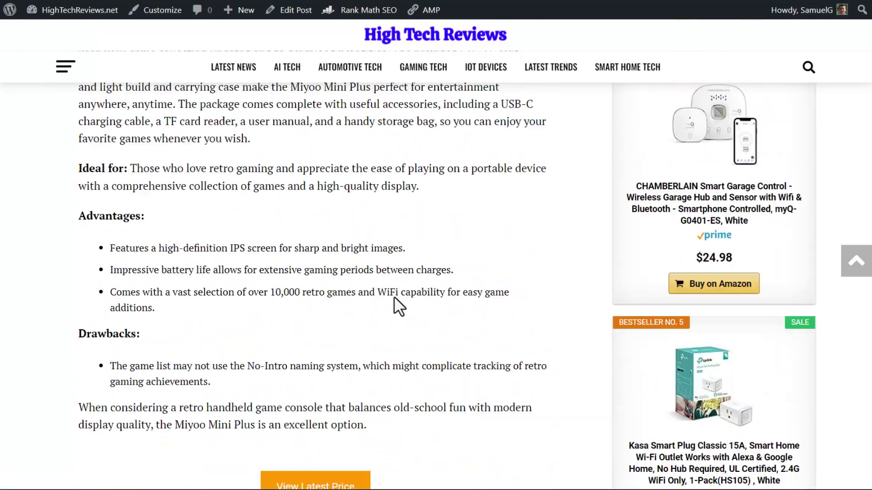
pyautogui.scroll(12, 393, 296)
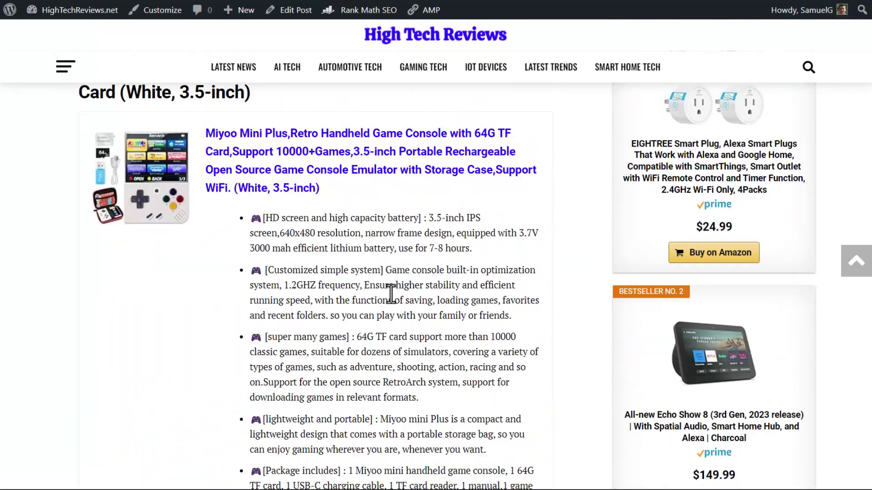
pyautogui.scroll(12, 392, 294)
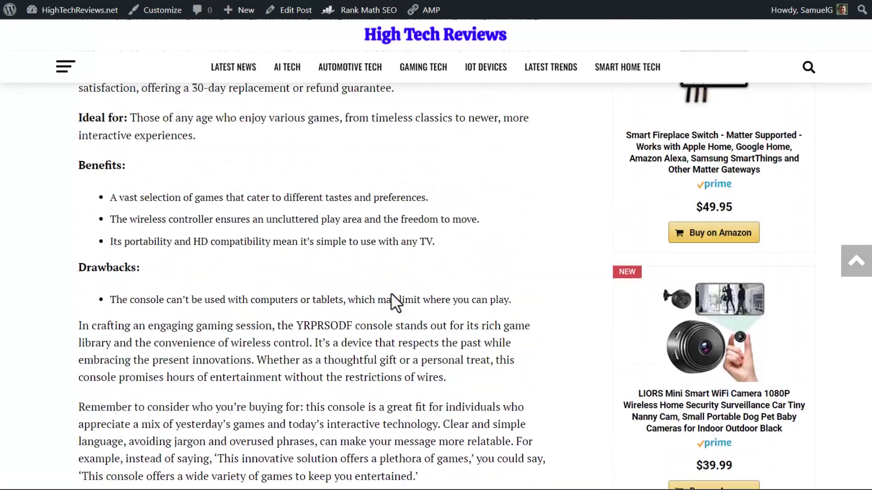
pyautogui.scroll(7, 386, 288)
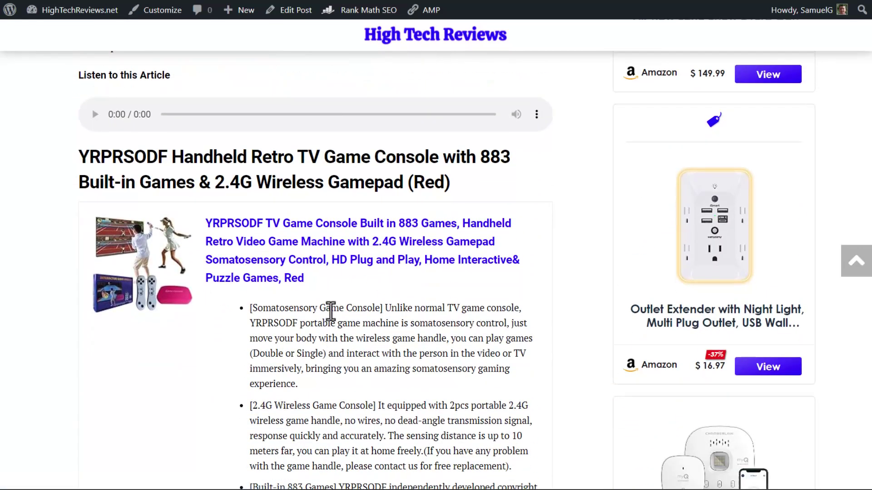
pyautogui.scroll(10, 301, 274)
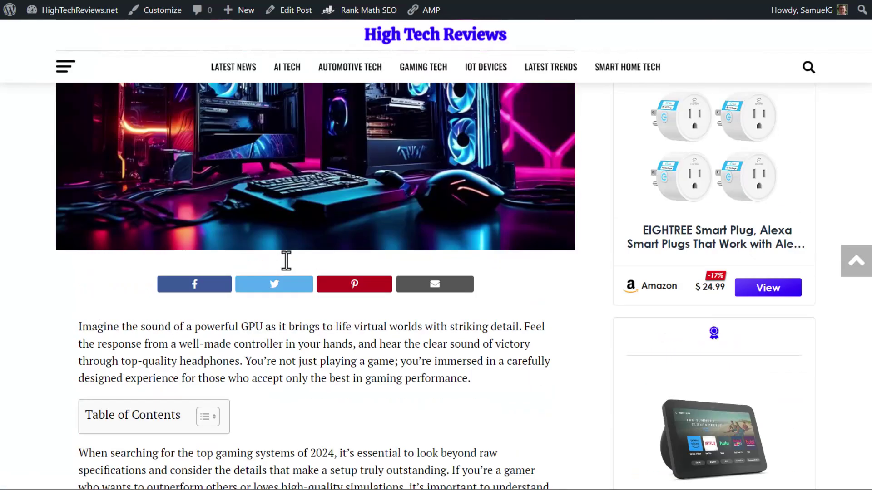
pyautogui.scroll(5, 286, 260)
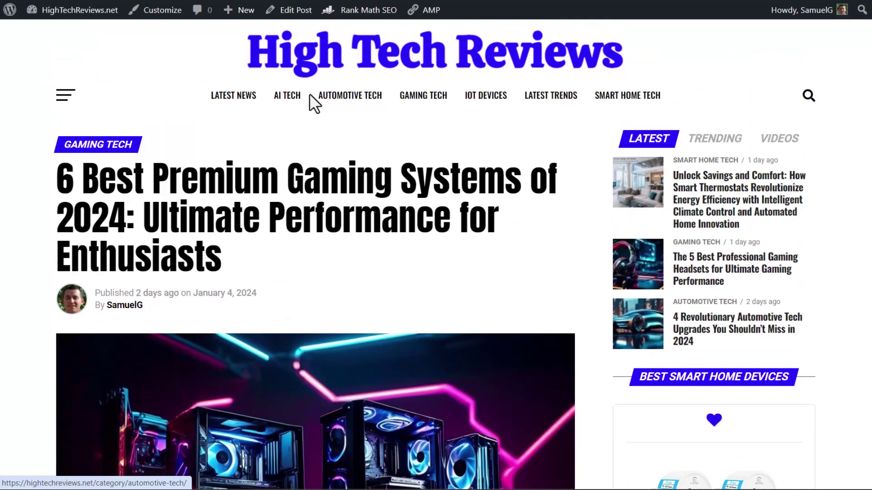
# Step: Return to the home page, open the article "4 Best IoT Devices of 2024 for a Smarter Home Experience" and view its InHand Networks IR302 product box
pyautogui.moveTo(327, 96)
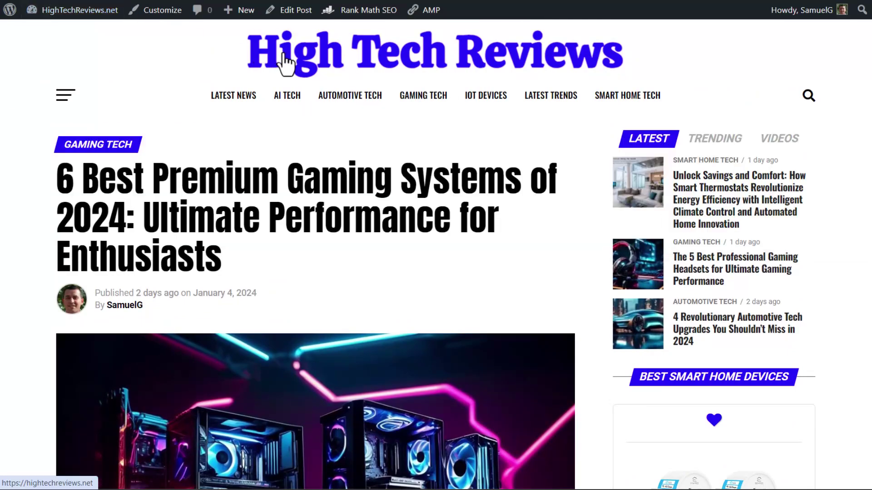
pyautogui.click(283, 62)
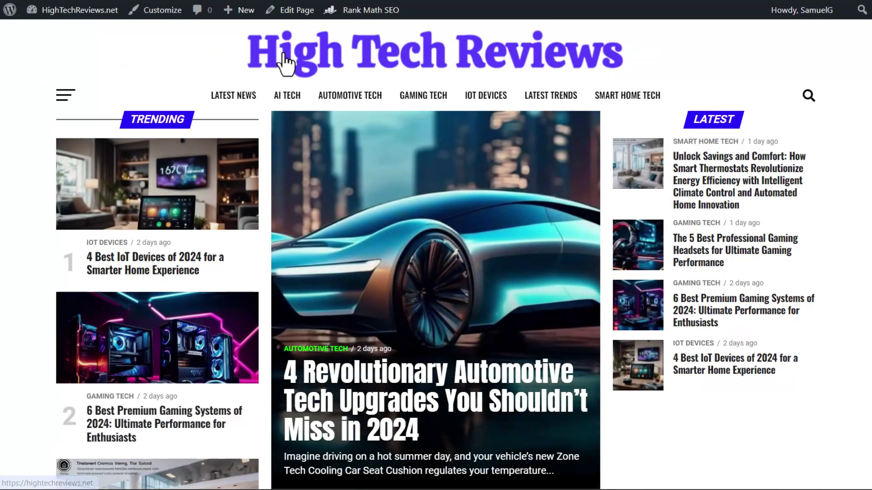
pyautogui.click(149, 254)
pyautogui.scroll(-15, 260, 247)
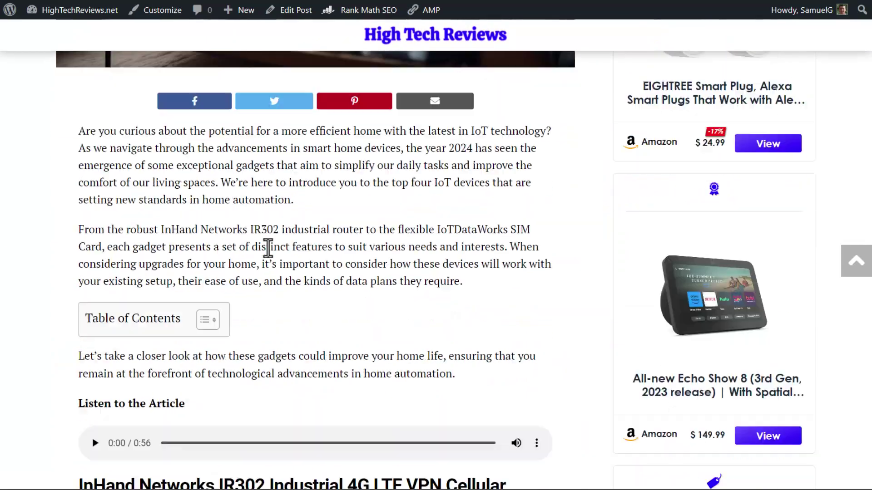
pyautogui.scroll(-4, 269, 246)
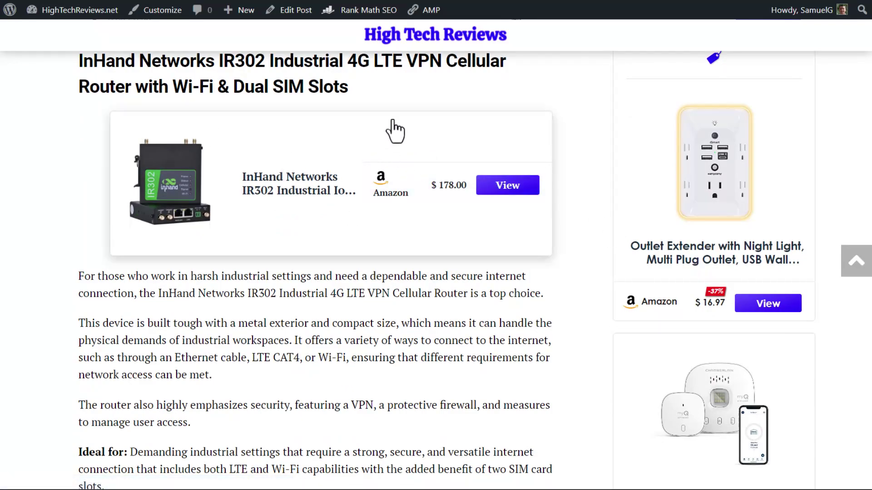
# Step: Review the OSOYOO learning kit and IoTDataWorks SIM card product boxes, ending back at the IoT article's title
pyautogui.scroll(10, 581, 95)
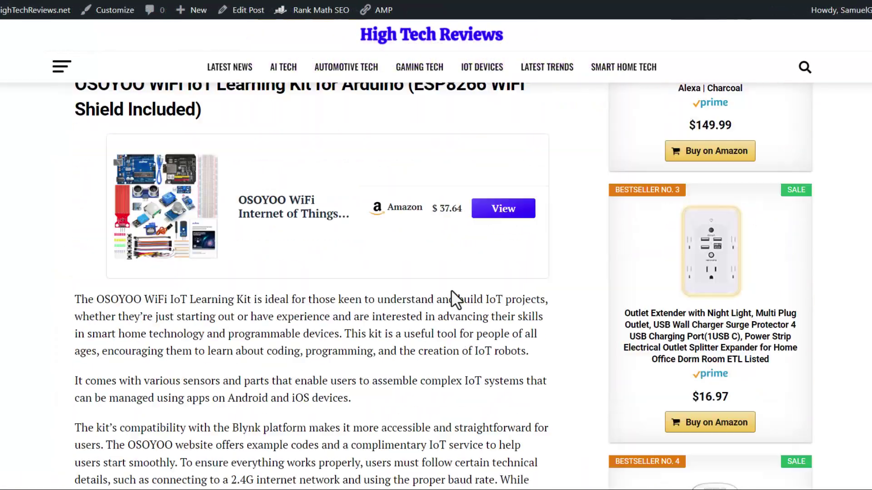
pyautogui.scroll(20, 451, 289)
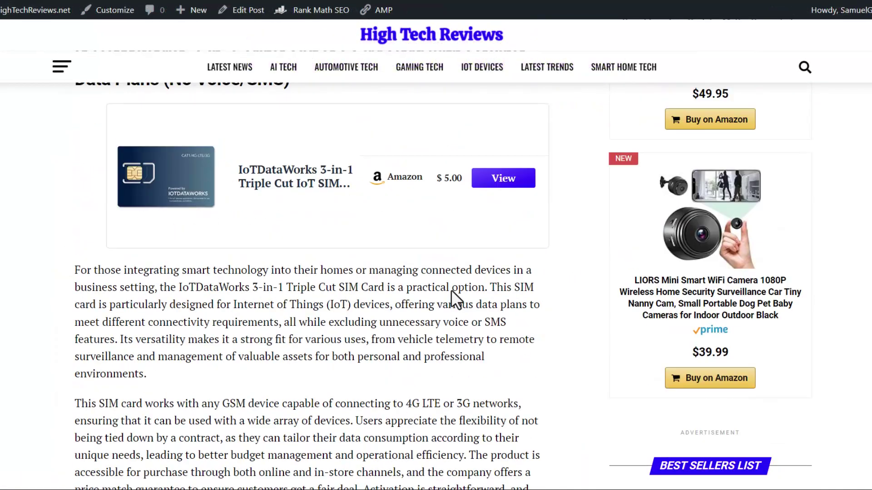
pyautogui.scroll(15, 450, 290)
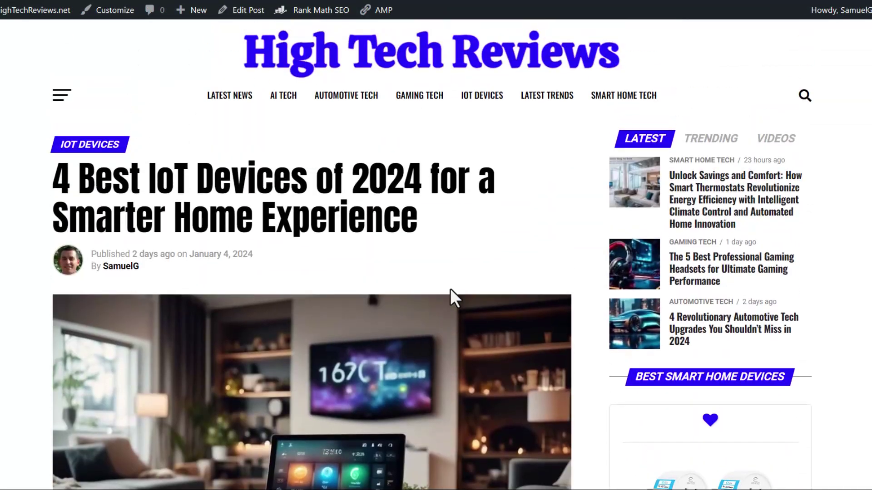
# Step: Go to the site's Widgets administration page and expand the Post/Page Sidebar Widget Area
pyautogui.moveTo(39, 13)
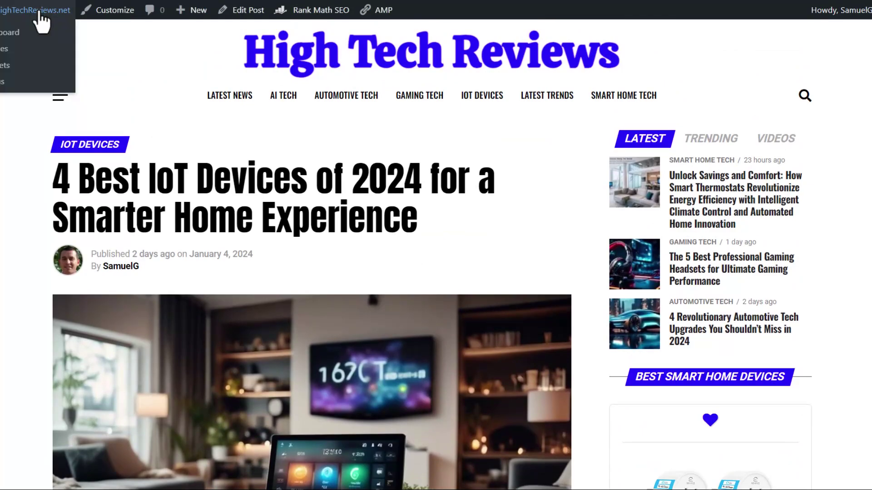
pyautogui.click(2, 79)
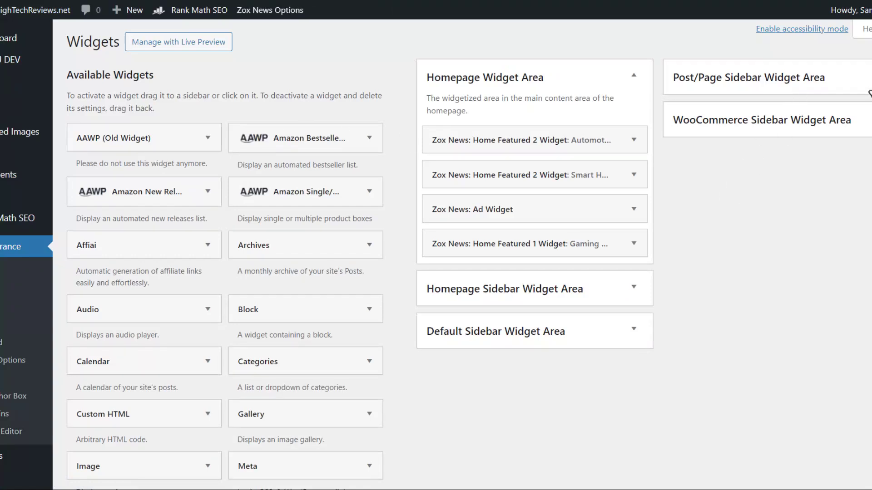
pyautogui.click(869, 91)
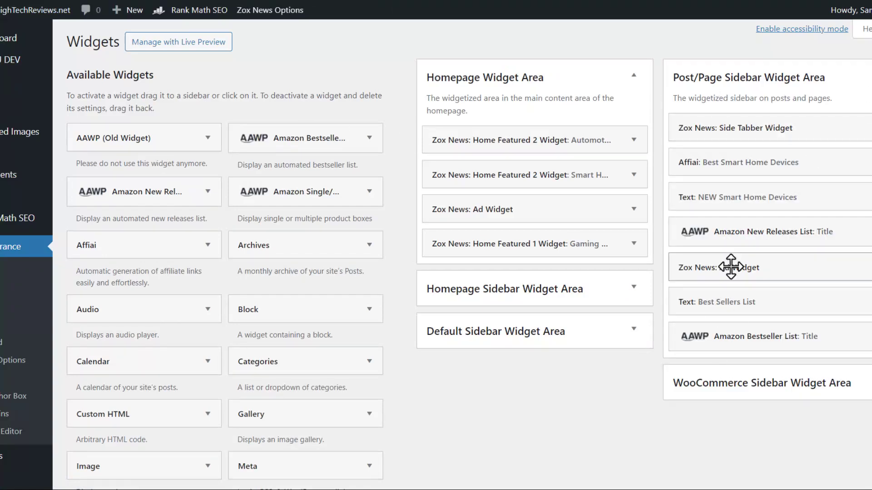
# Step: Examine the settings of the Affiai "Best Smart Home Devices" widget, including search type, search term, template, rank and count, and close the widget
pyautogui.click(730, 162)
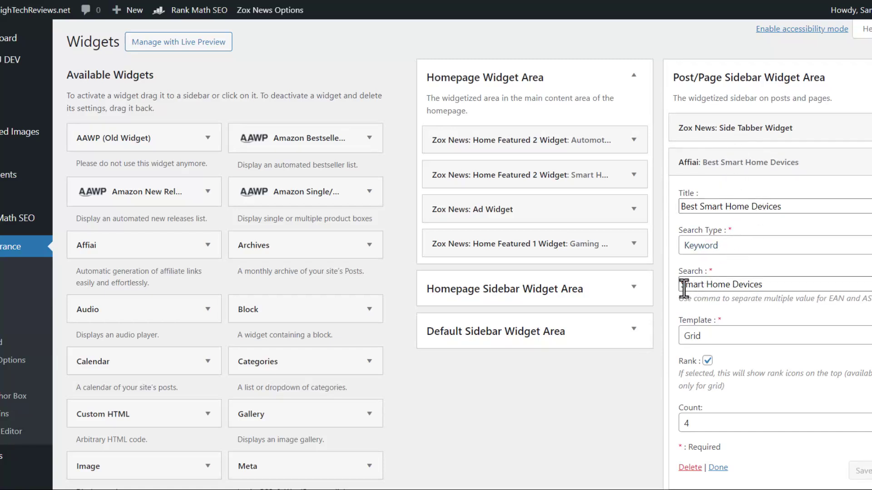
pyautogui.scroll(-3, 772, 284)
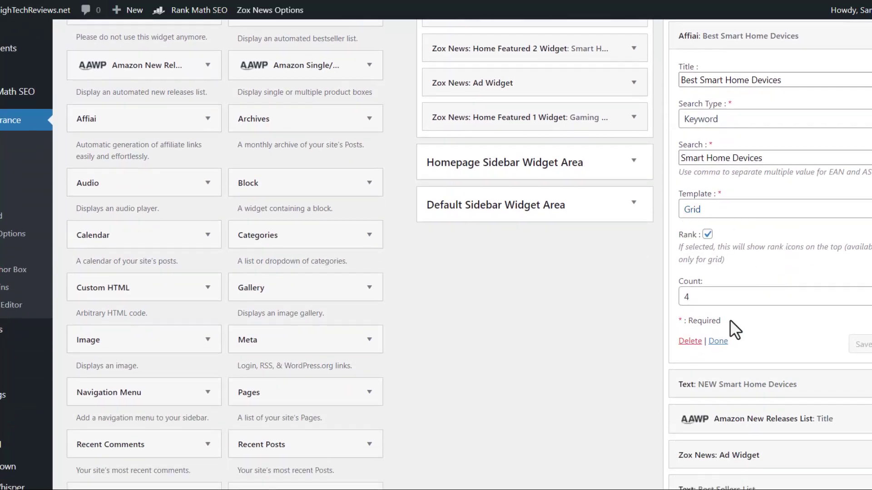
pyautogui.click(718, 341)
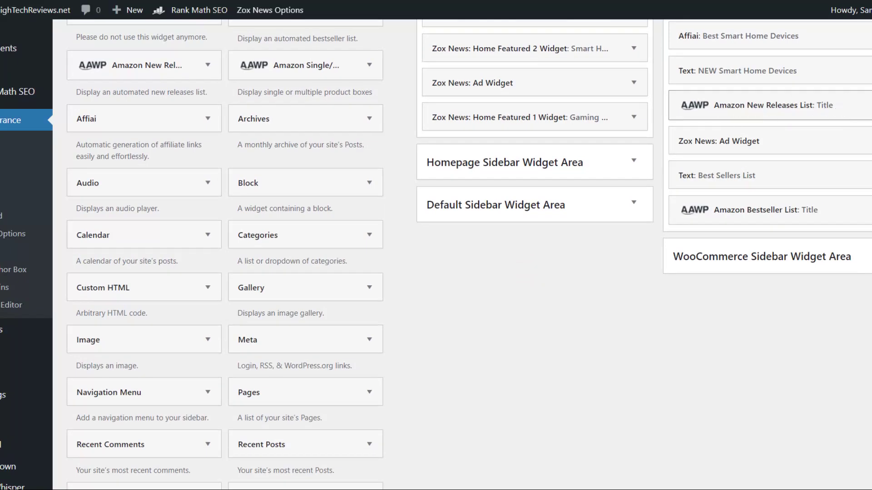
# Step: Examine the AAWP Amazon New Releases List widget's search term, amount of items, style and template settings
pyautogui.click(866, 113)
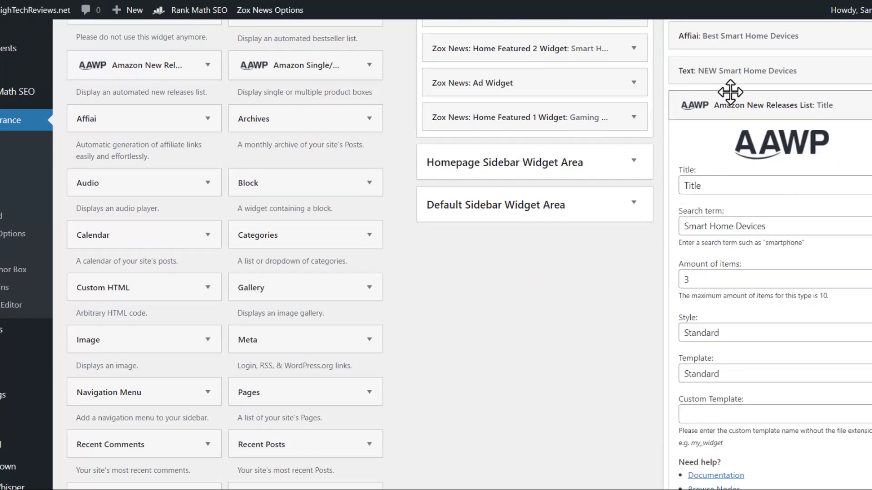
pyautogui.scroll(-2, 771, 110)
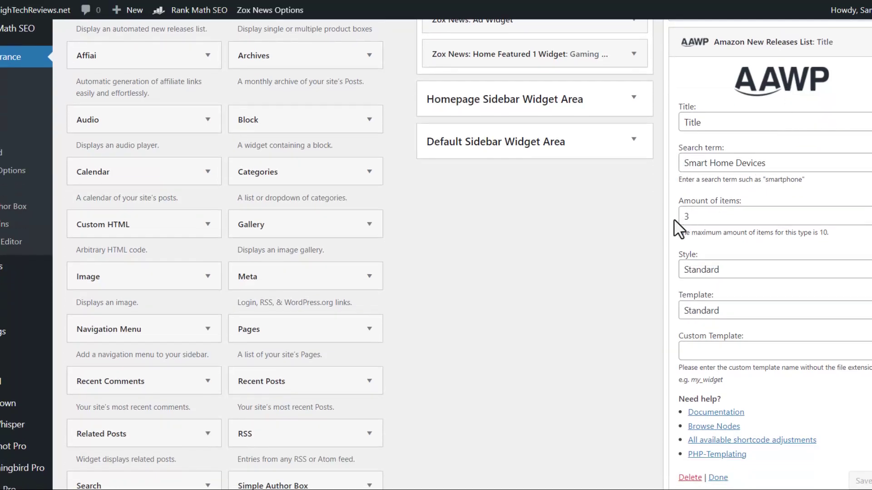
pyautogui.scroll(-2, 720, 272)
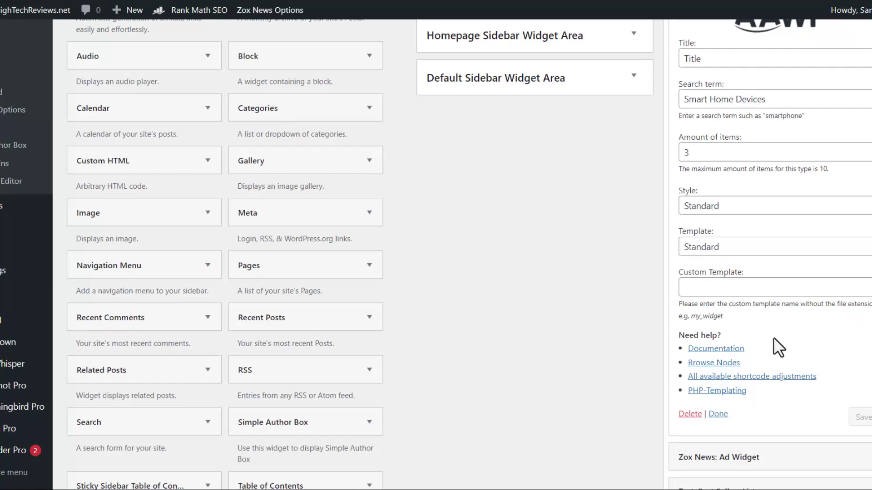
pyautogui.scroll(-8, 773, 337)
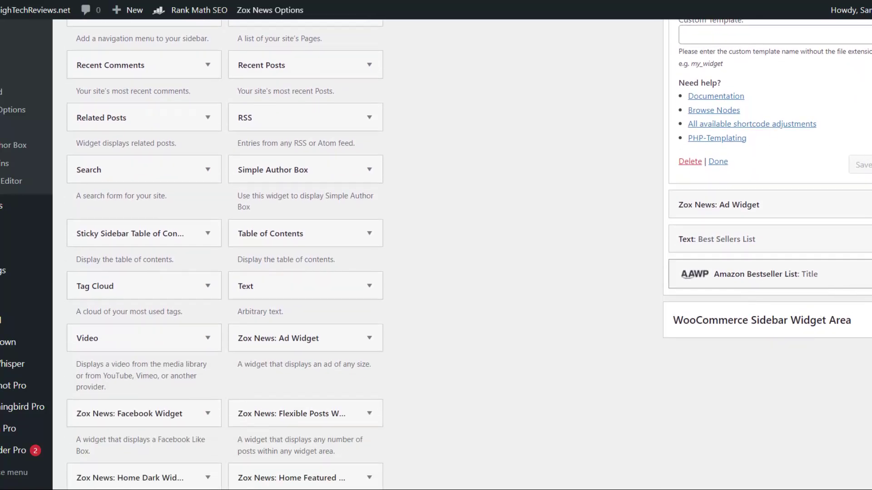
# Step: Inspect the AAWP Amazon Bestseller List widget's search term, item amount, style and template settings, and close the widget
pyautogui.click(780, 274)
pyautogui.scroll(-4, 729, 186)
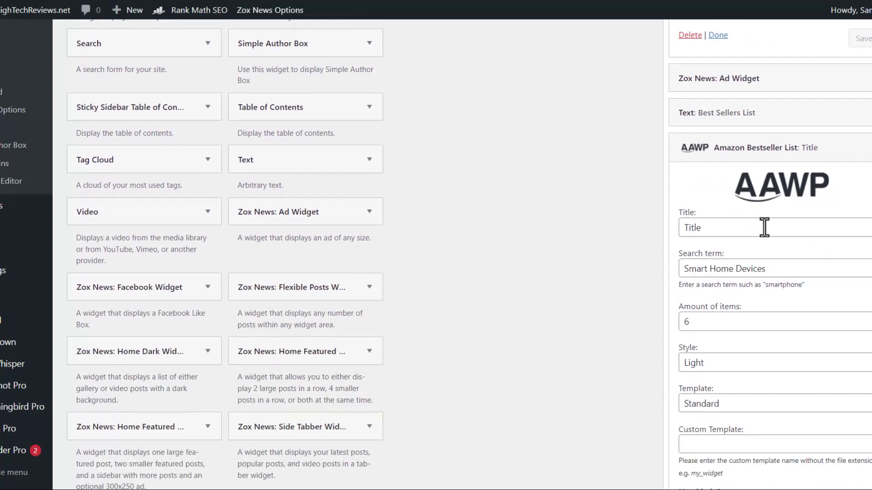
pyautogui.scroll(-5, 734, 136)
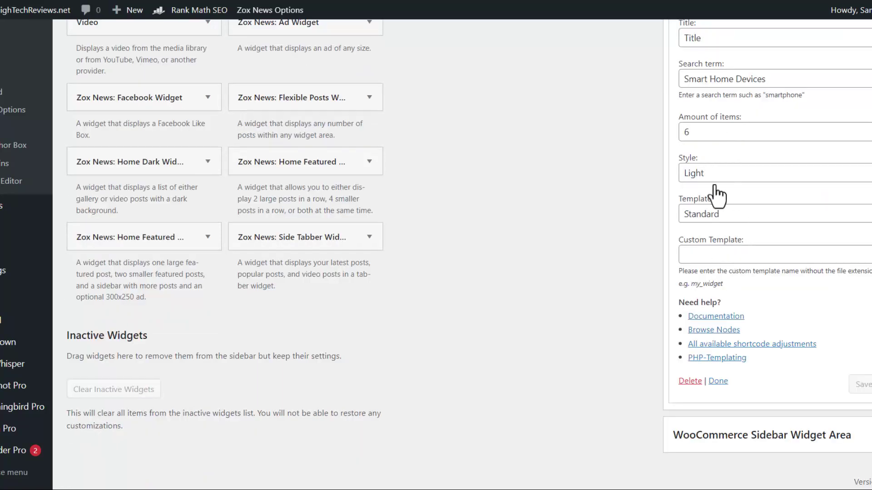
pyautogui.click(718, 381)
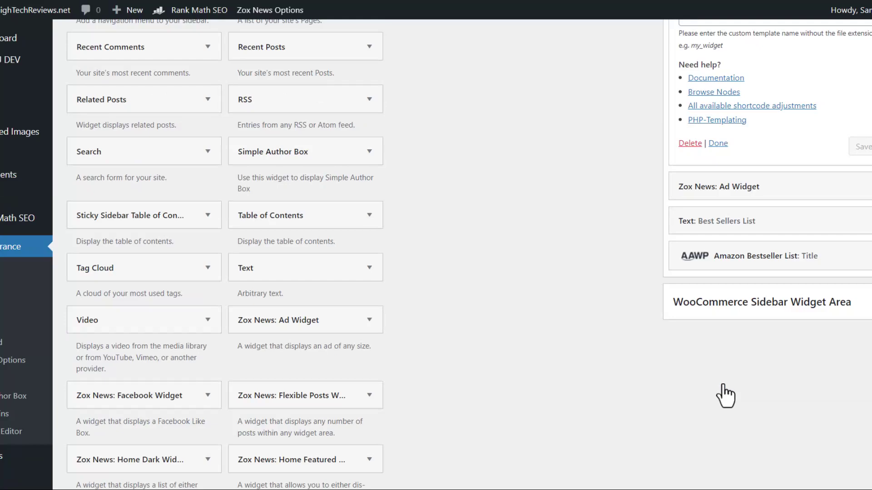
# Step: Go back up to the expanded Amazon New Releases List widget and collapse it
pyautogui.scroll(2, 738, 345)
pyautogui.scroll(11, 743, 338)
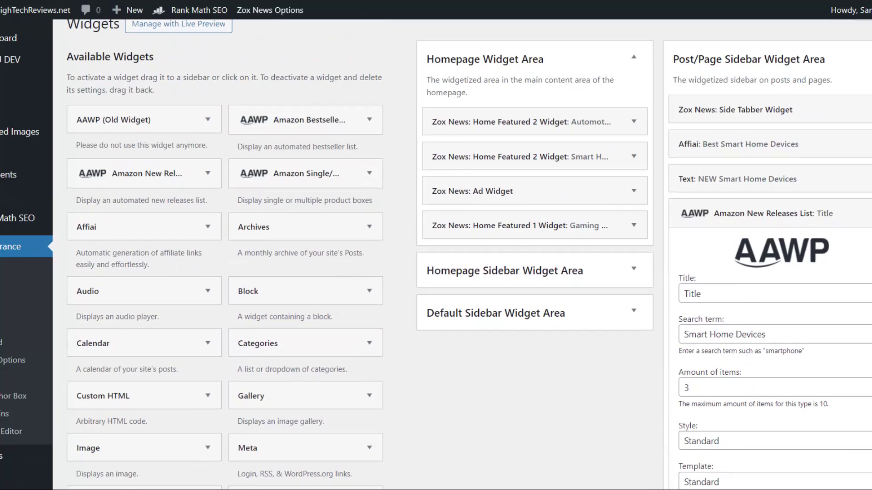
pyautogui.click(864, 216)
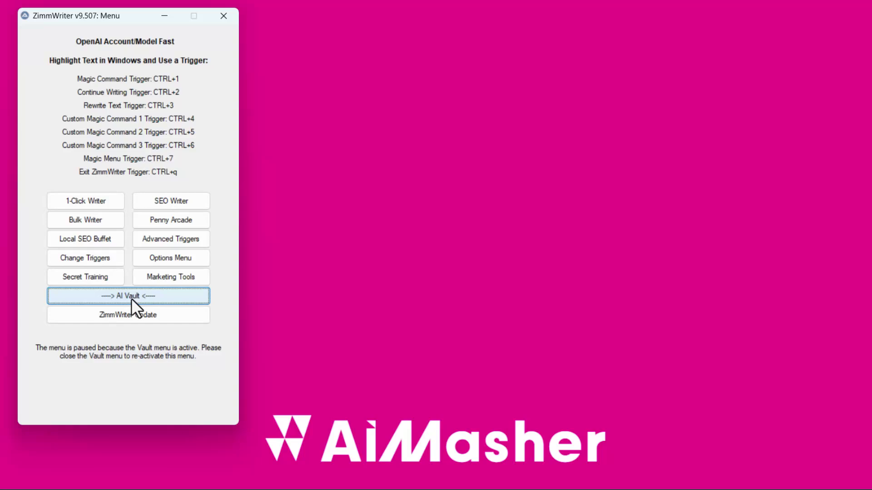
# Step: Switch to the ZimmWriter Product Roundup window and move it so that it is fully visible beside the main ZimmWriter menu
pyautogui.hotkey('alt', 'Tab')
pyautogui.hotkey('alt', 'Tab')
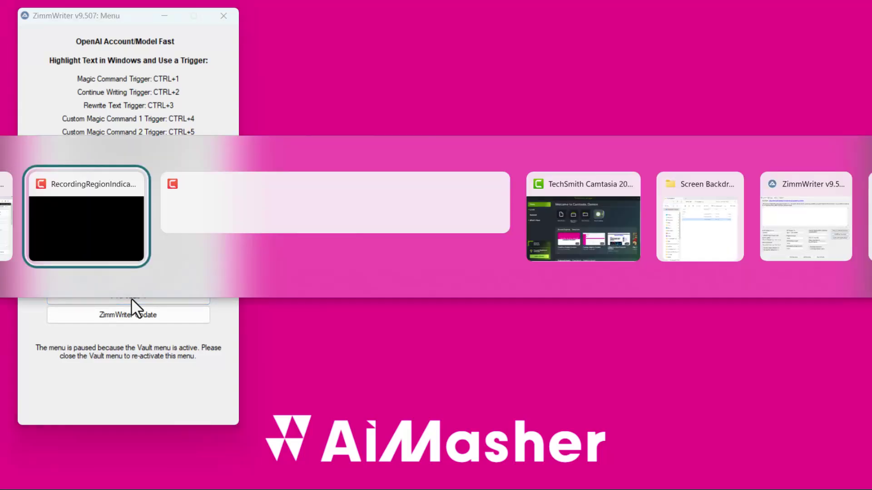
pyautogui.hotkey('alt', 'Tab')
pyautogui.hotkey('alt', 'Tab')
pyautogui.hotkey('alt', 'Tab')
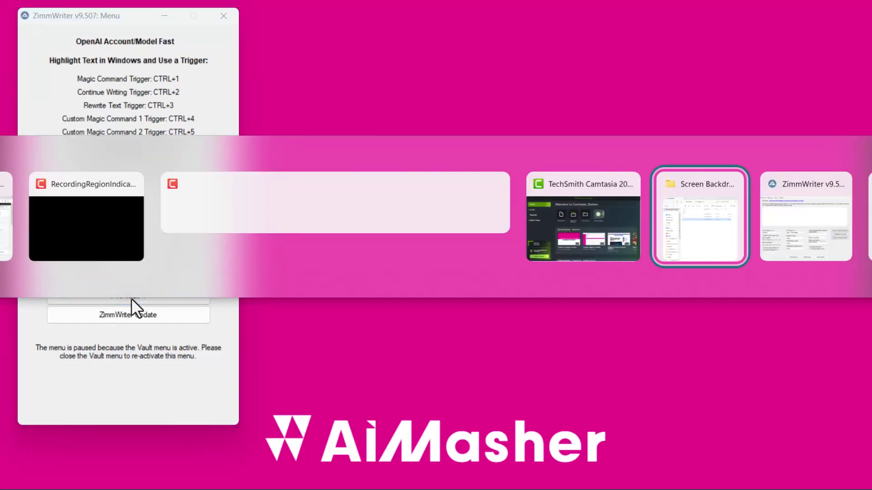
pyautogui.hotkey('alt', 'Tab')
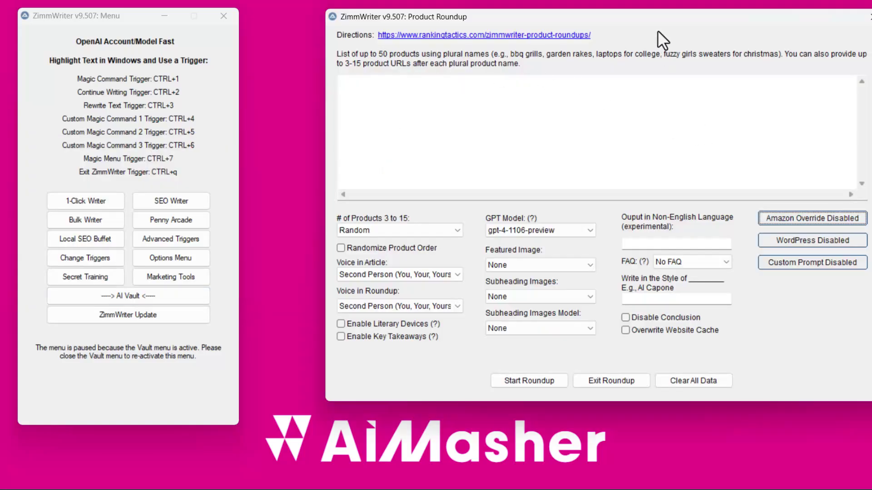
pyautogui.moveTo(656, 18); pyautogui.dragTo(612, 18)
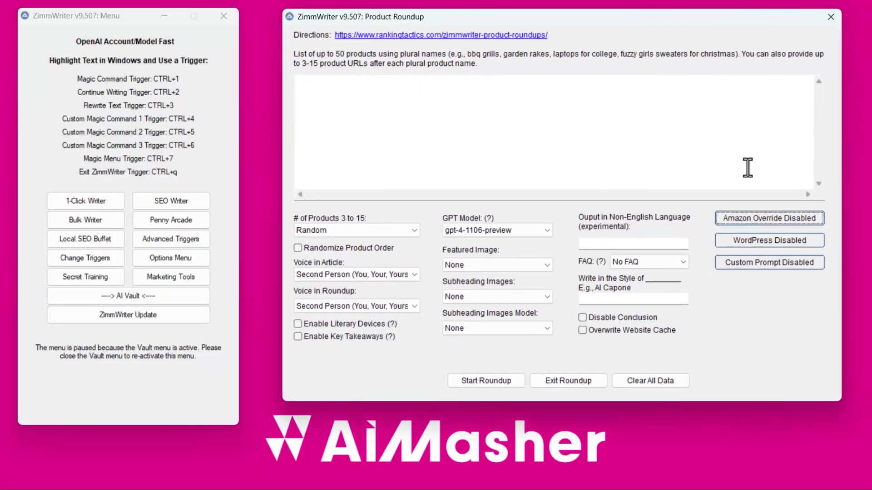
# Step: Review the short code and its options in the custom Amazon configuration, and close it without saving
pyautogui.click(750, 219)
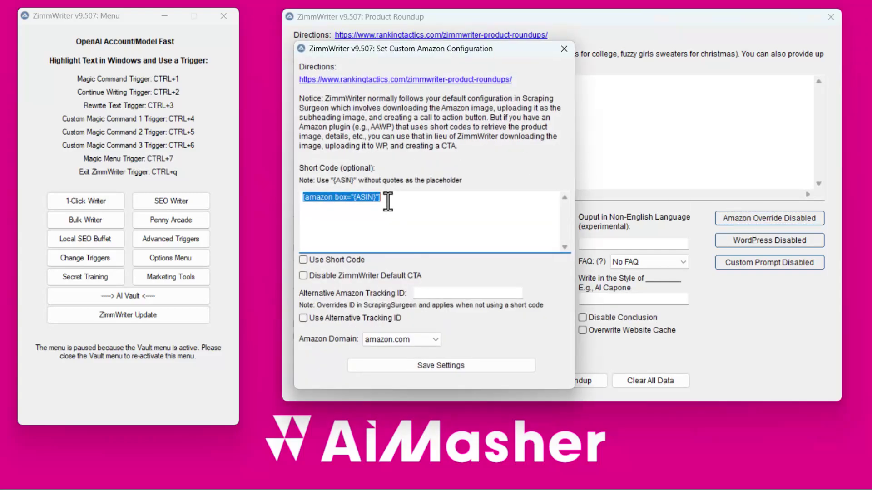
pyautogui.moveTo(387, 197); pyautogui.dragTo(270, 202)
pyautogui.click(303, 260)
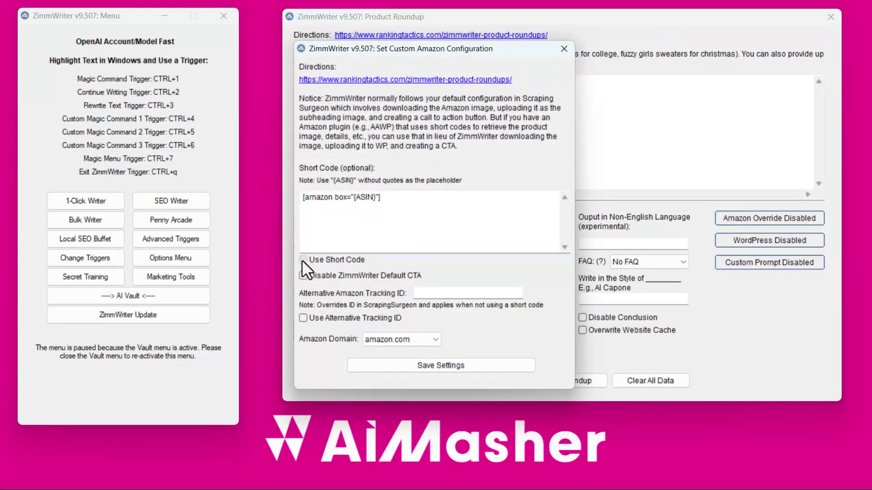
pyautogui.click(564, 49)
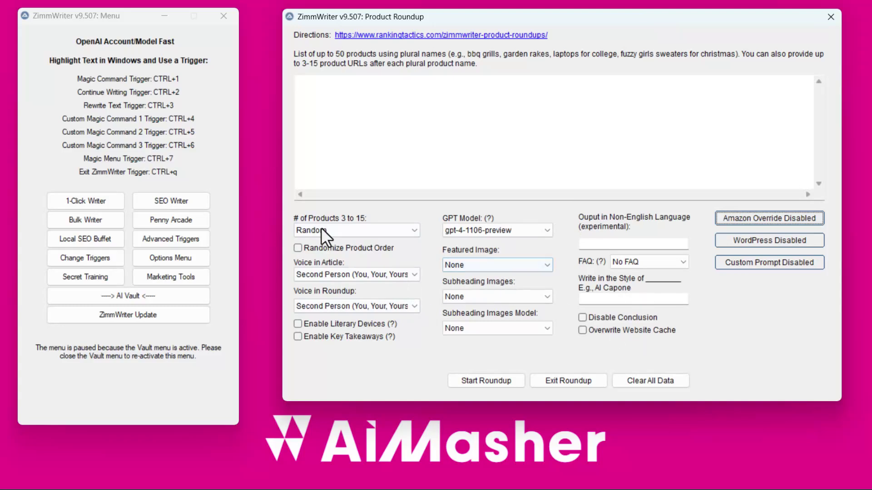
# Step: Turn on random product order and set the voice in the roundup to Professional
pyautogui.click(296, 248)
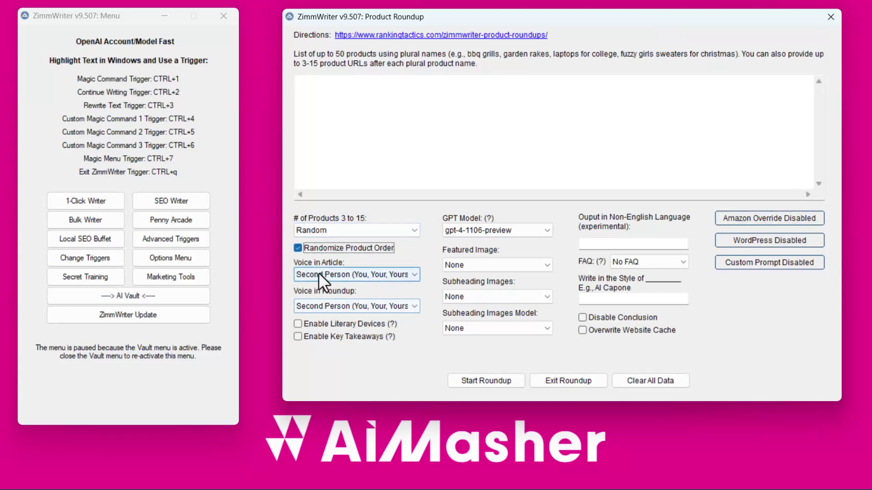
pyautogui.click(401, 307)
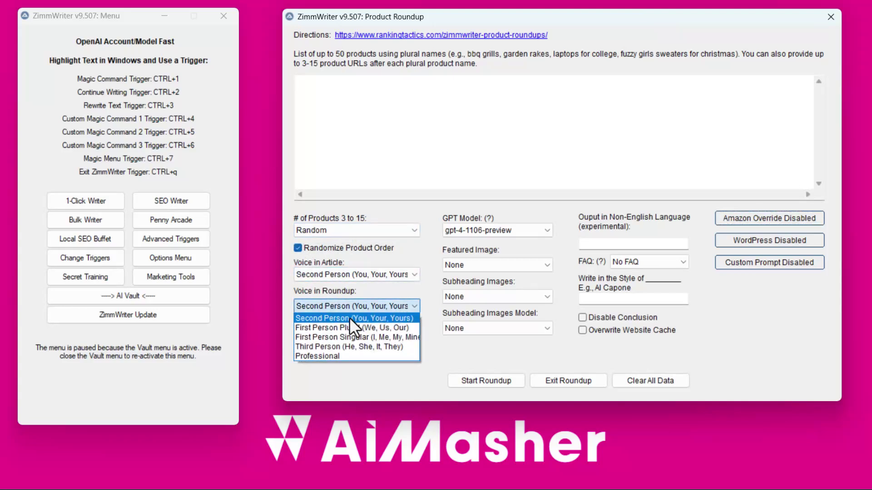
pyautogui.click(317, 361)
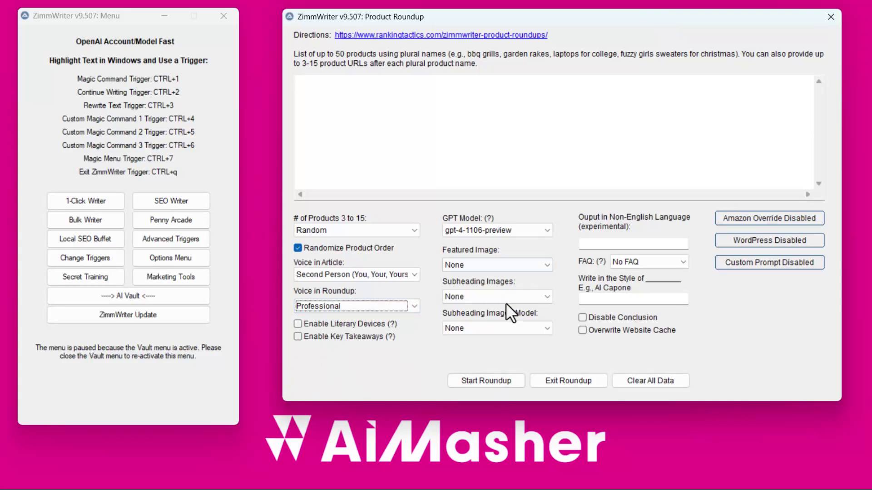
# Step: Set subheading images to Every Other H2 and use the SD photographic model for both the featured image and subheading images
pyautogui.click(543, 297)
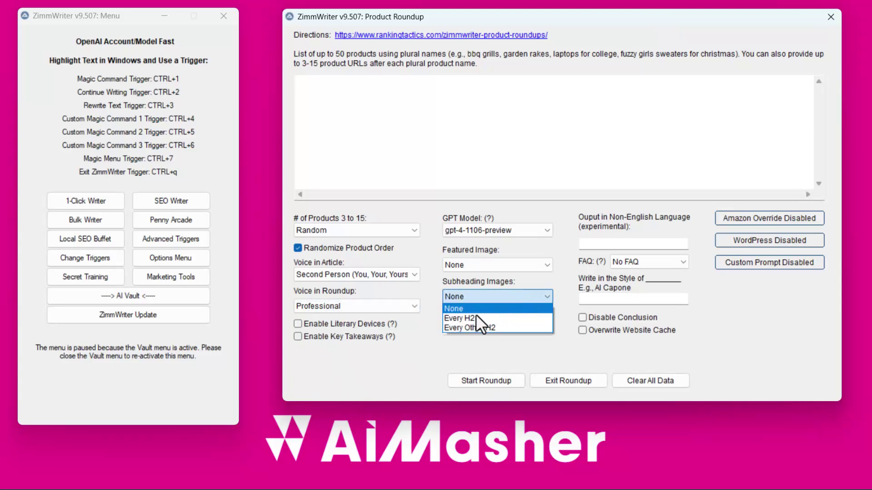
pyautogui.click(476, 327)
pyautogui.click(541, 263)
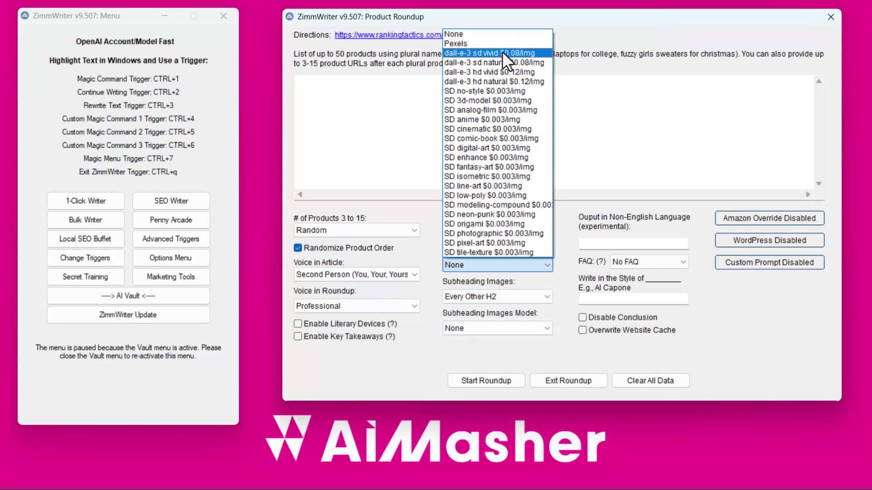
pyautogui.click(491, 230)
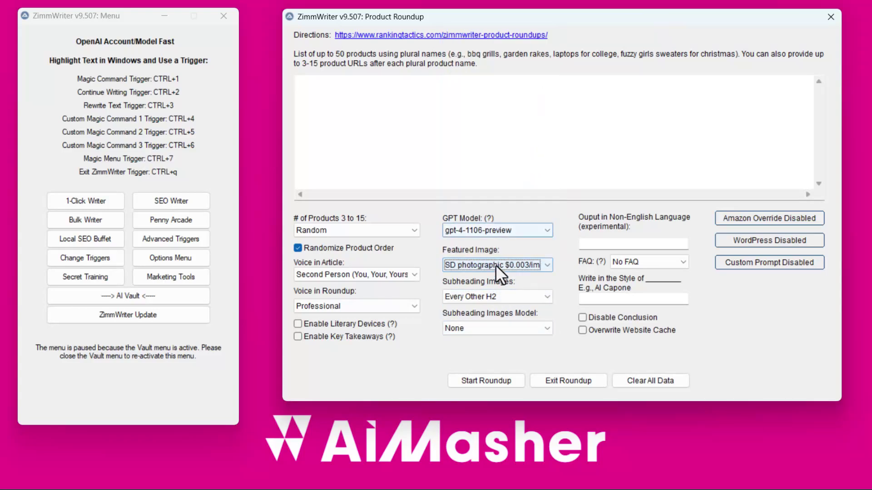
pyautogui.click(497, 328)
pyautogui.click(525, 339)
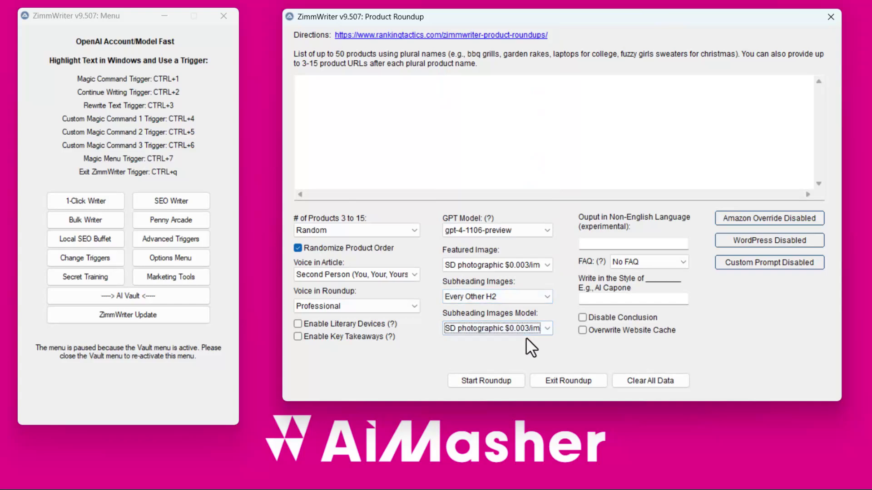
# Step: Set the FAQ option to FAQ + Short Answers and look through the smart home devices list of Amazon product URLs
pyautogui.click(683, 262)
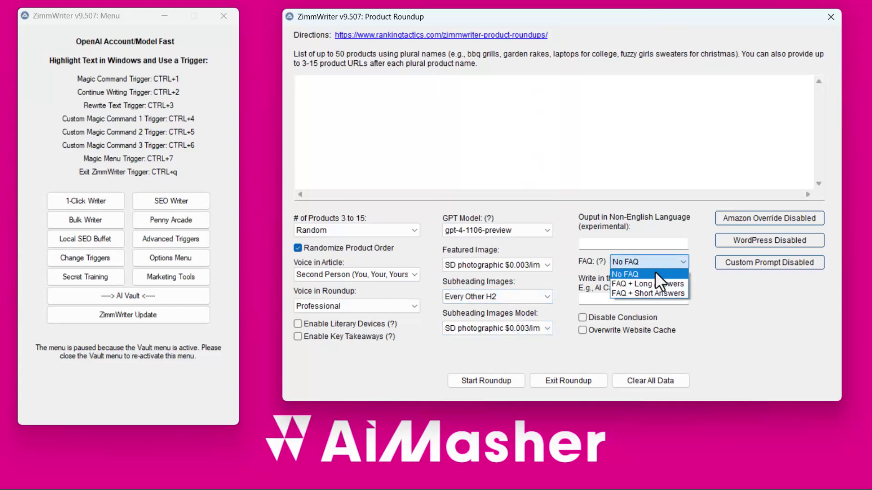
pyautogui.click(653, 294)
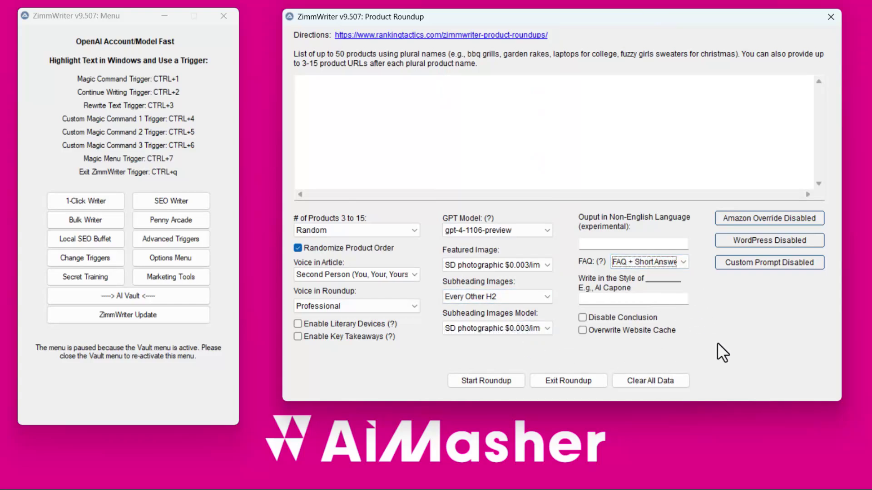
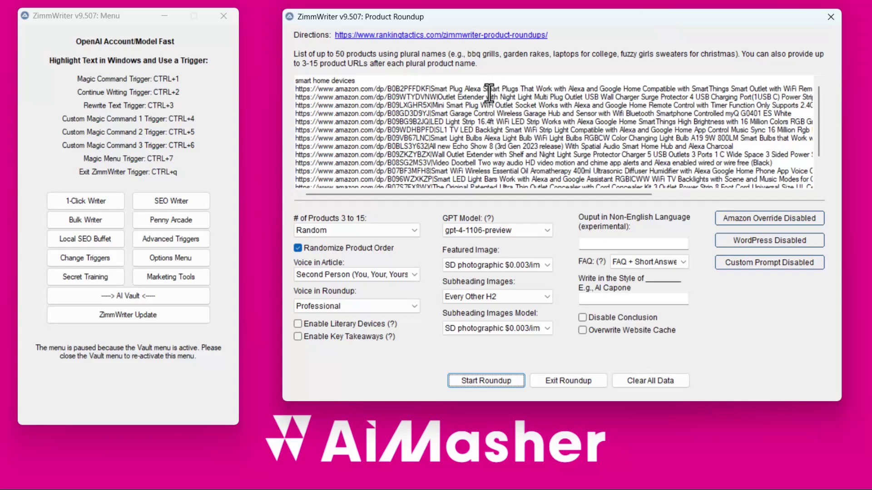
pyautogui.scroll(-1, 495, 118)
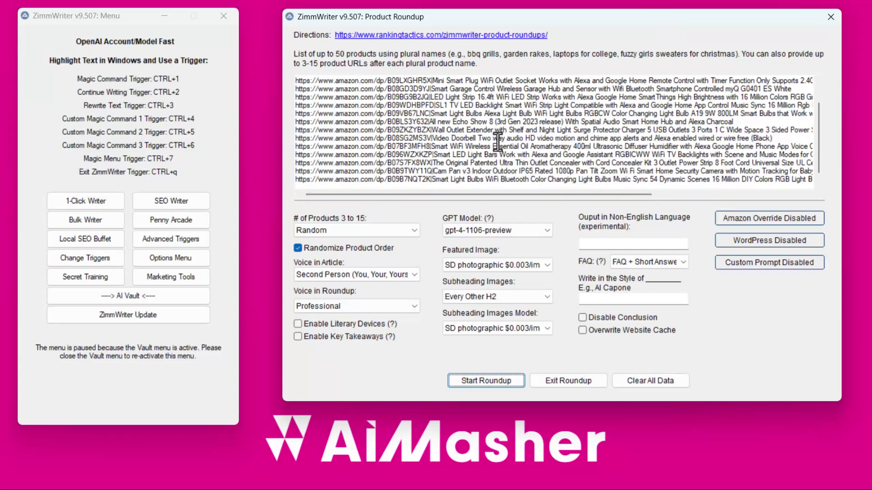
pyautogui.scroll(1, 487, 145)
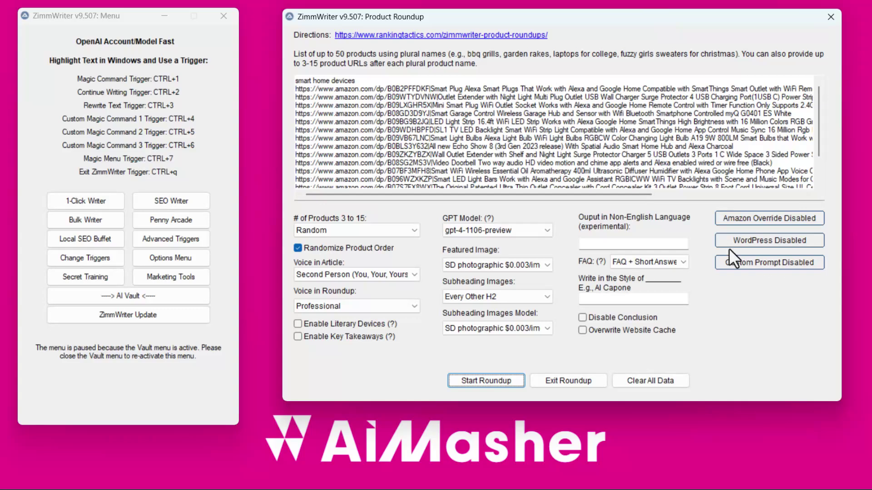
# Step: Enable the short code [amazon box="{ASIN}"] in the Amazon override configuration and save the settings
pyautogui.click(774, 219)
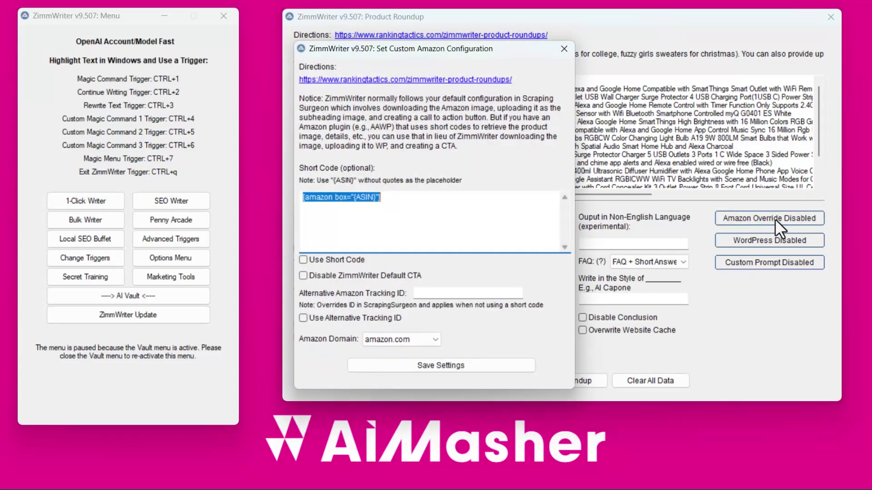
pyautogui.click(303, 260)
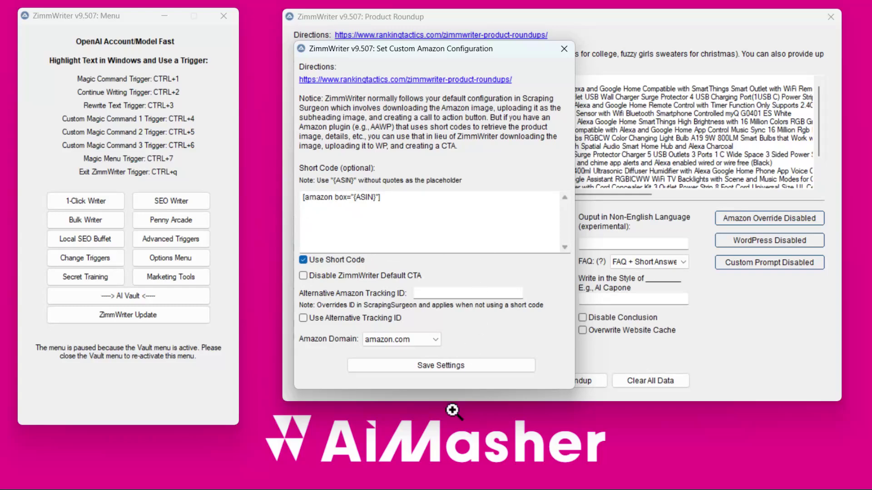
pyautogui.click(448, 370)
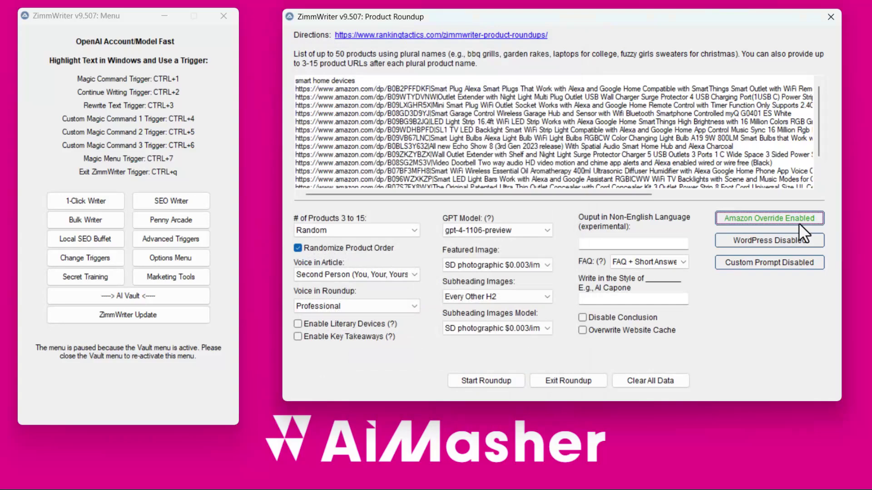
# Step: Assign the custom prompt {cp_set_temp_zero_pt_3} to Everything Above with GPT model gpt-4-1106-preview, and close the custom prompt settings
pyautogui.click(742, 266)
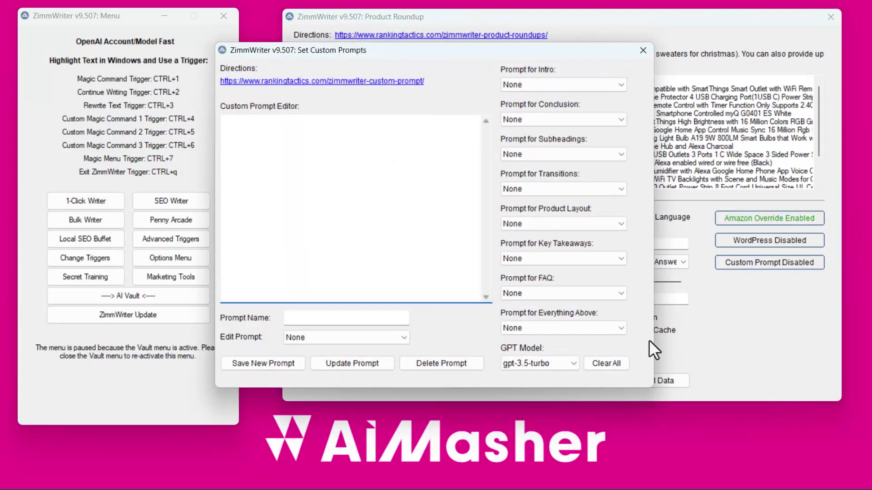
pyautogui.click(617, 328)
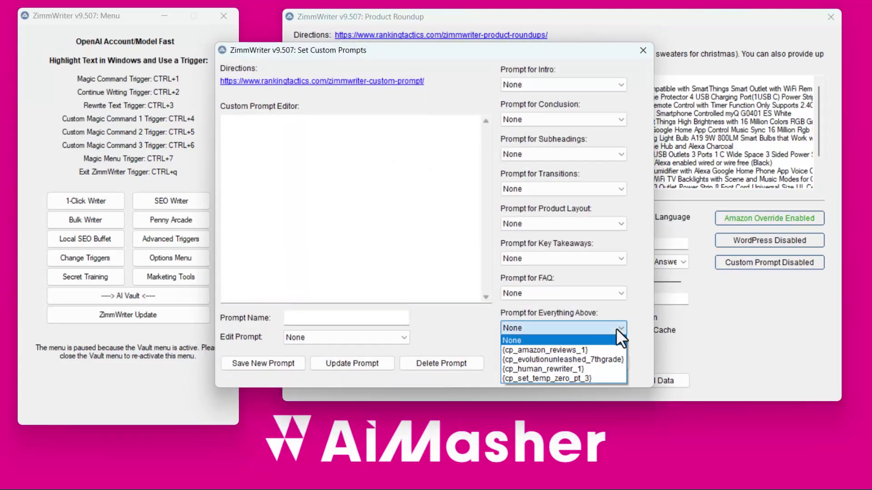
pyautogui.click(563, 378)
pyautogui.click(571, 362)
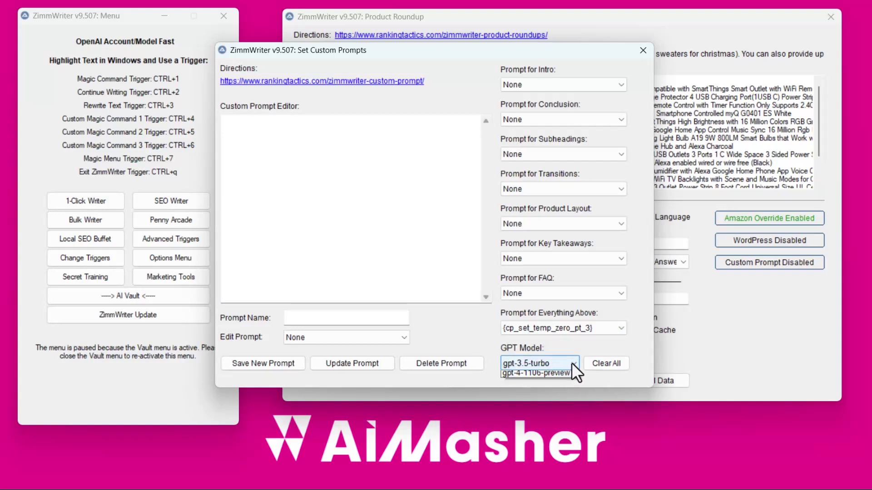
pyautogui.click(483, 345)
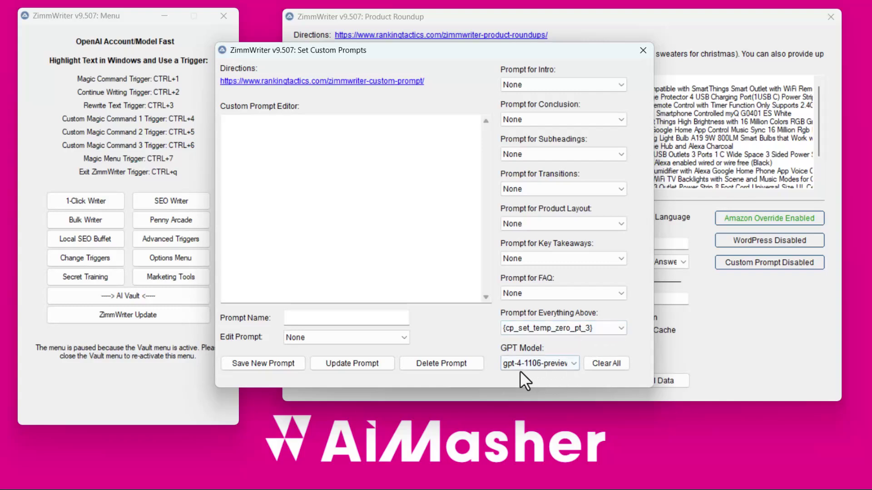
pyautogui.click(643, 50)
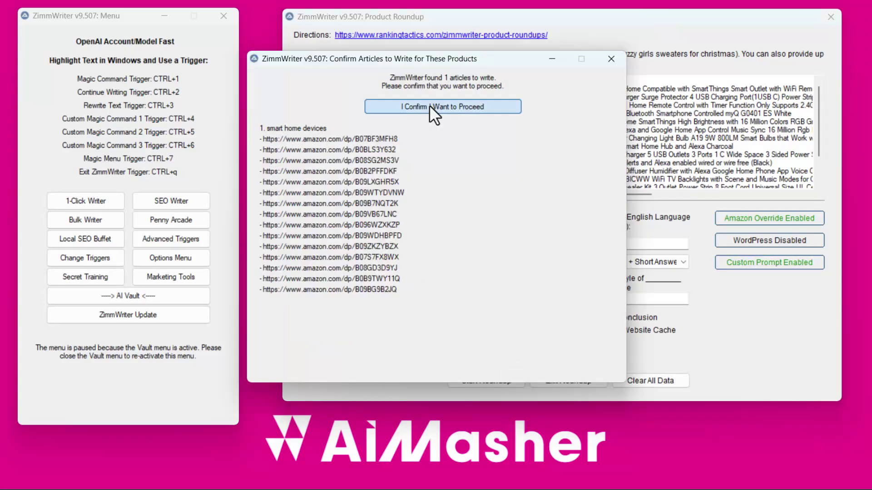
# Step: Confirm the smart home devices roundup for writing and acknowledge the start notice
pyautogui.click(429, 106)
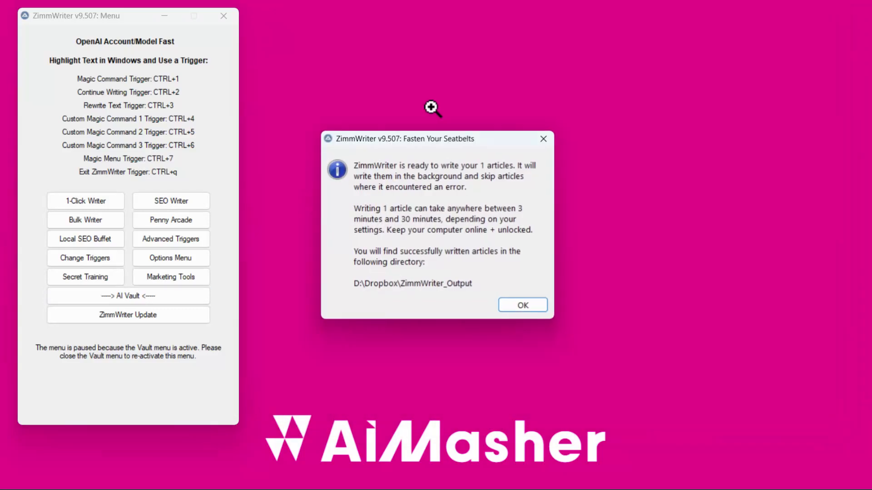
pyautogui.click(526, 307)
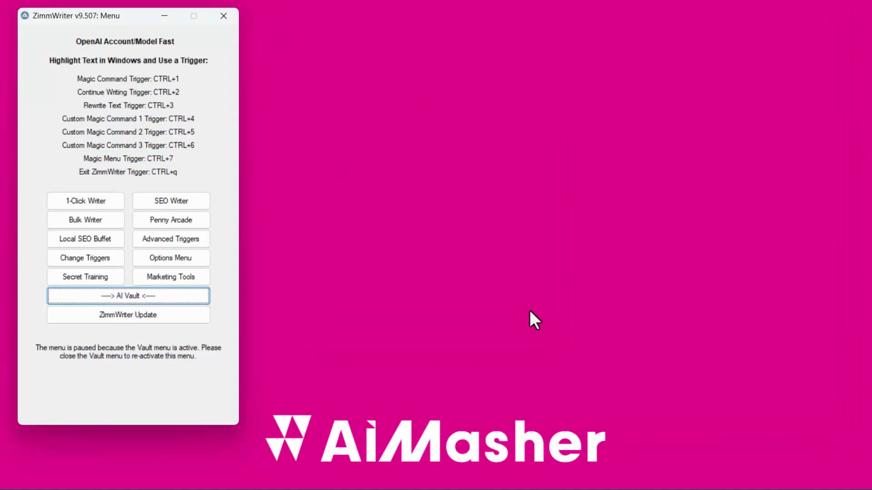